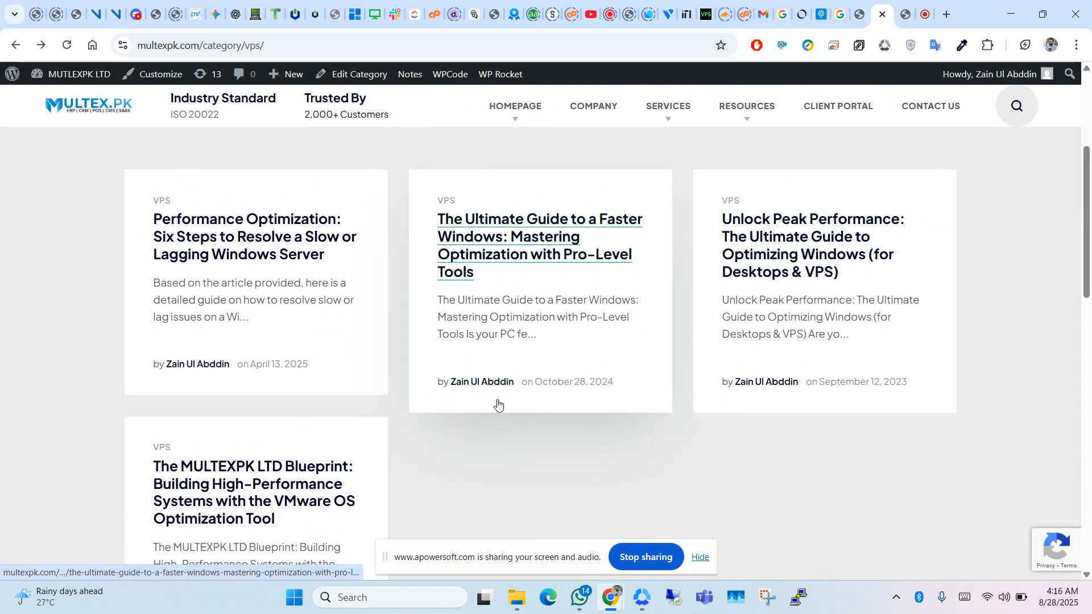
- Connect to the remote computer 193.176.28.75 through Remote Desktop Connection
click(672, 597)
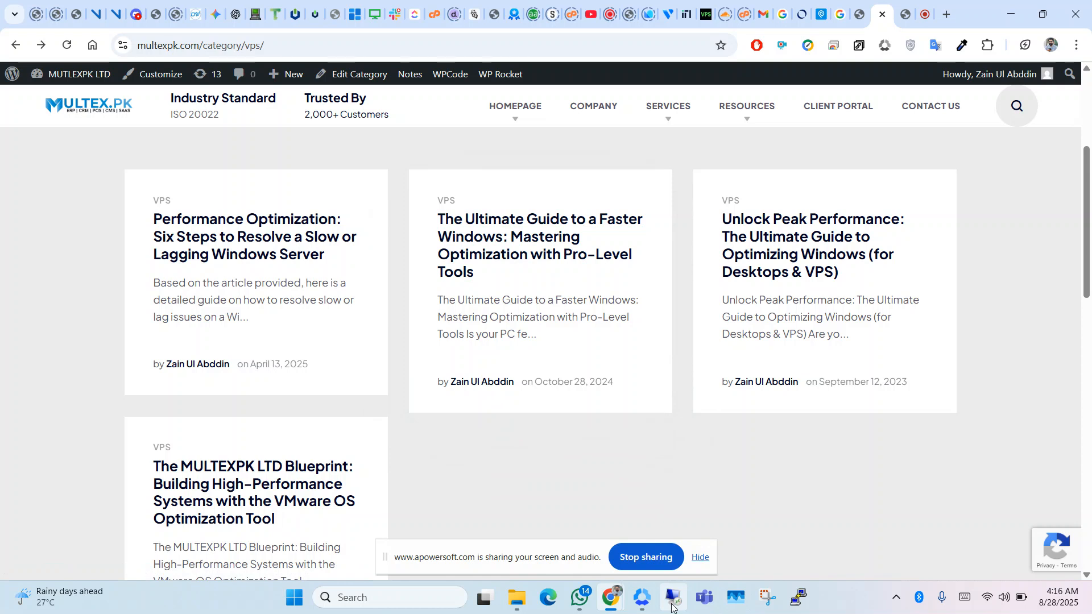
click(587, 261)
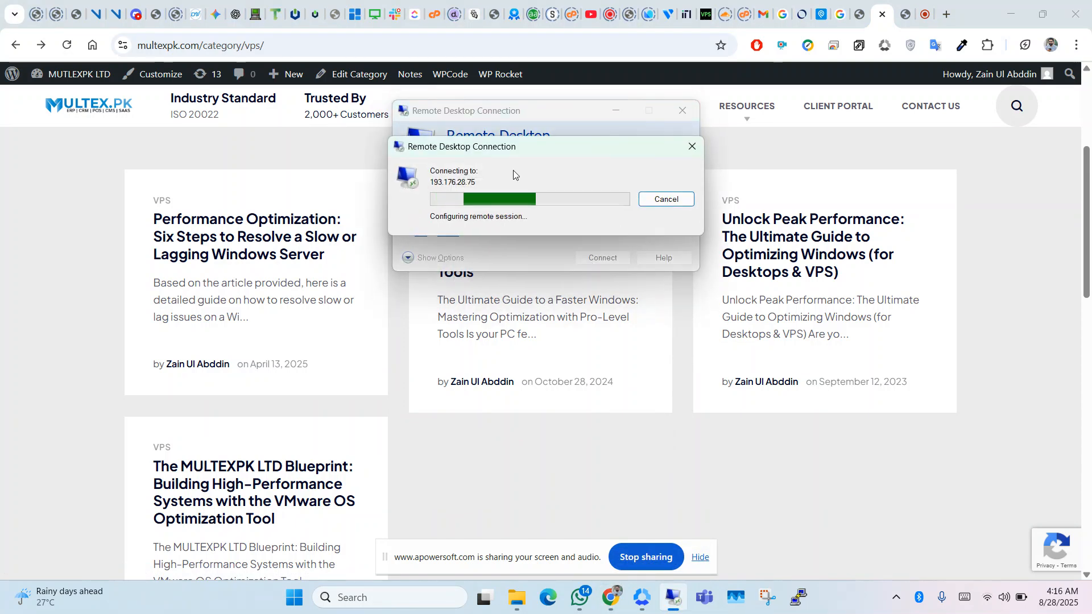
drag(543, 149, 742, 157)
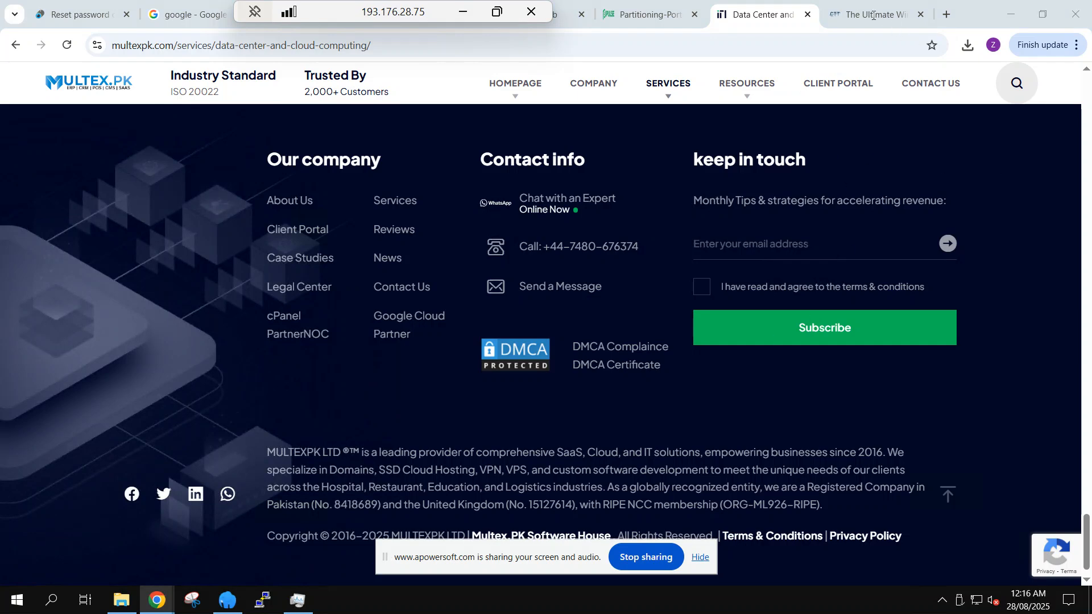
- Run the downloaded optimize (1).exe from the remote browser's recent downloads, allowing it past the security warning
click(873, 15)
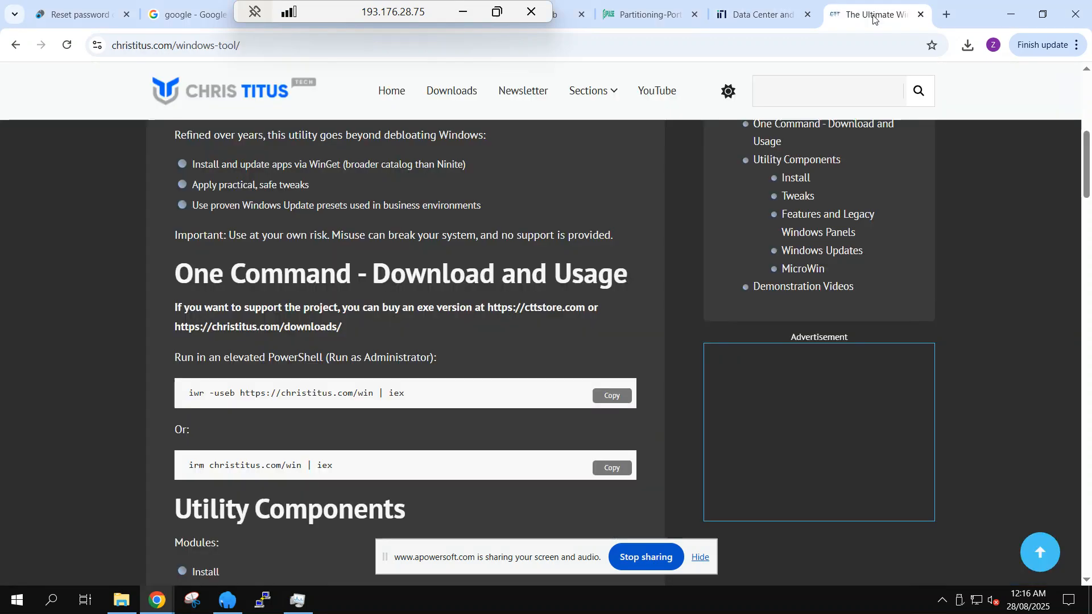
click(947, 15)
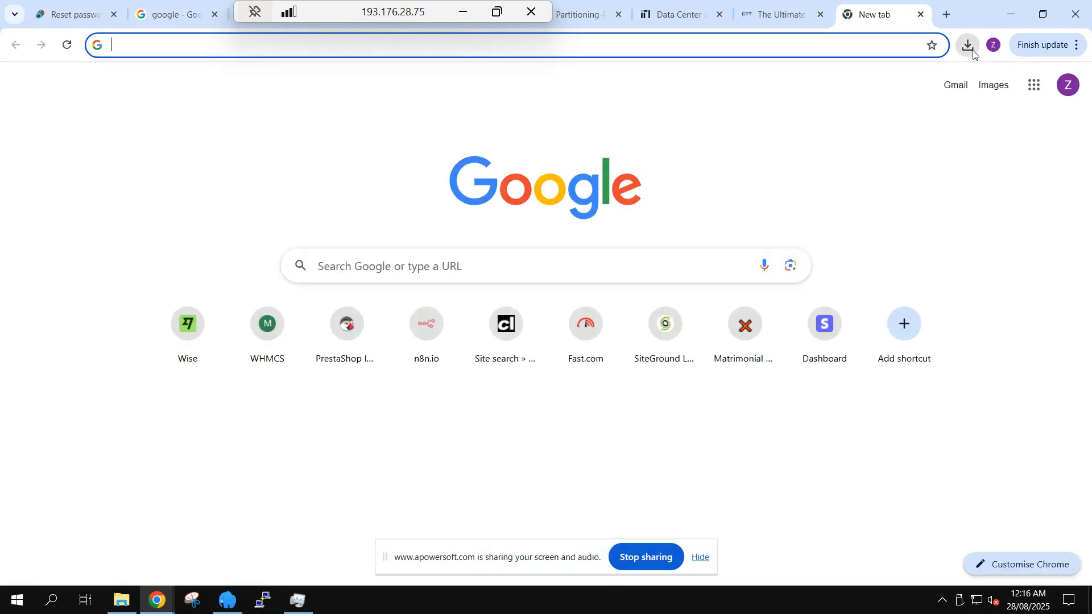
click(968, 47)
mouse_move(849, 110)
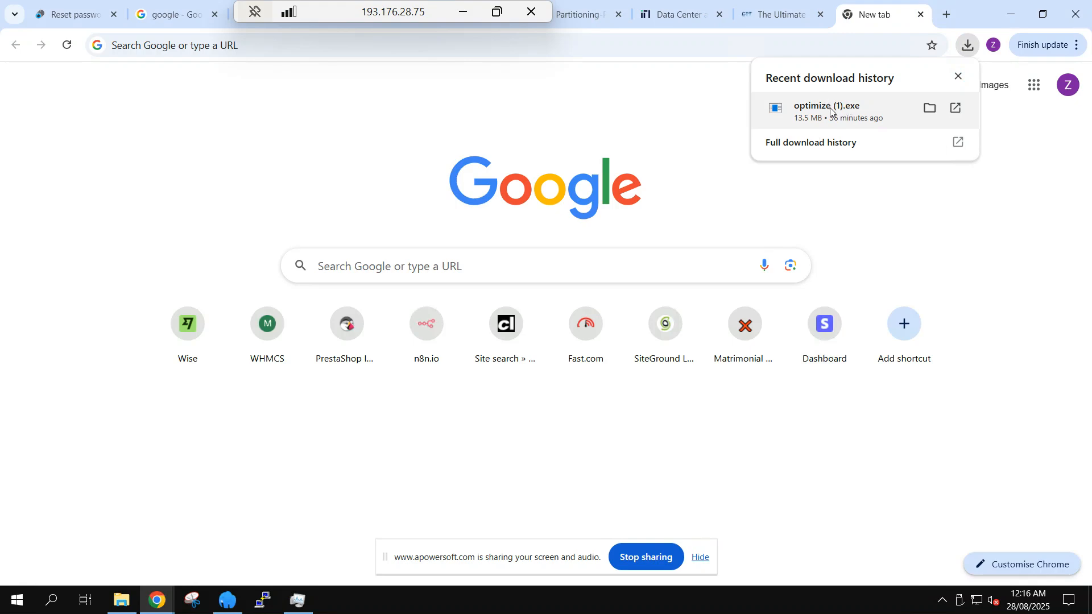
click(830, 111)
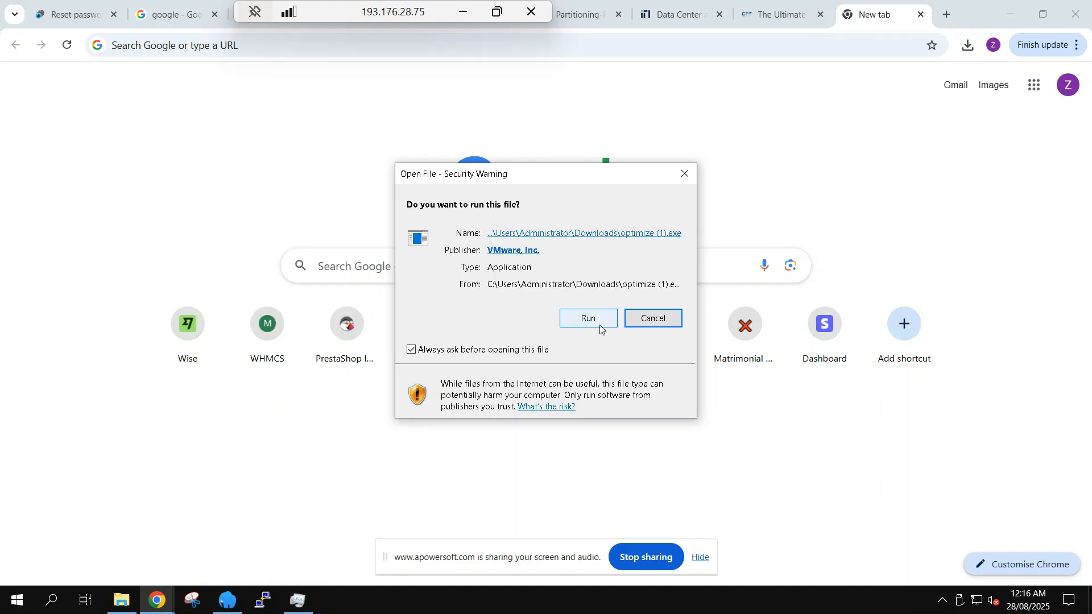
click(597, 322)
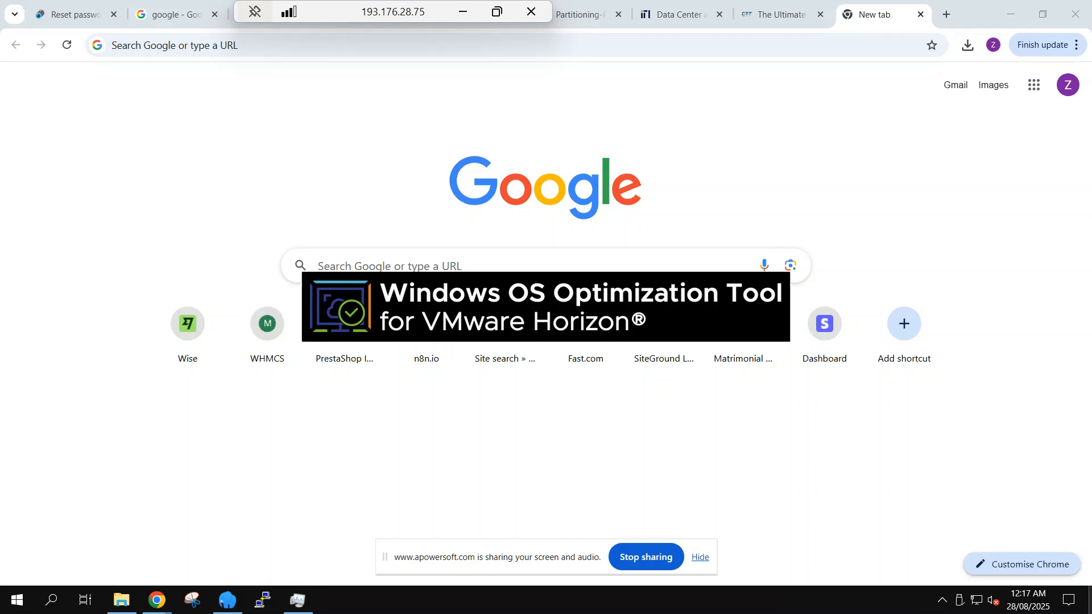
- Examine the server's CPU and memory usage and its running processes in Task Manager
click(297, 600)
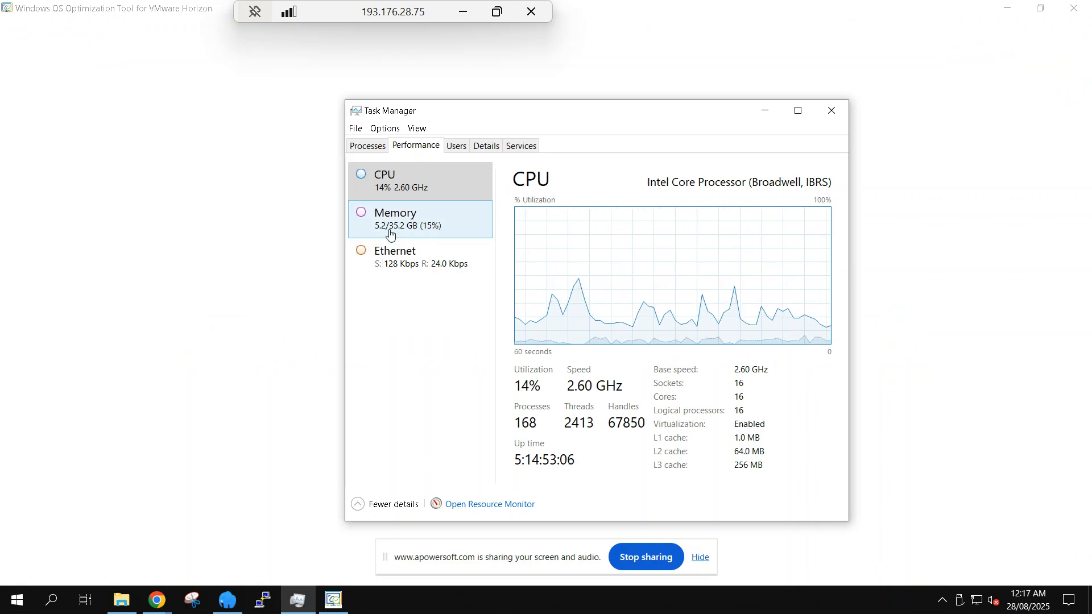
click(365, 151)
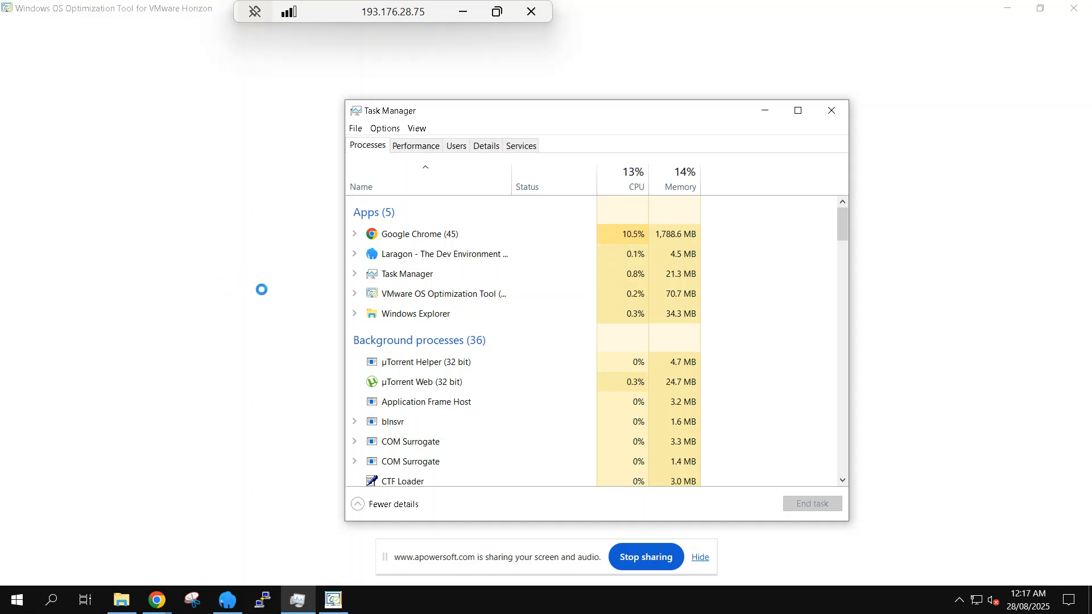
click(426, 148)
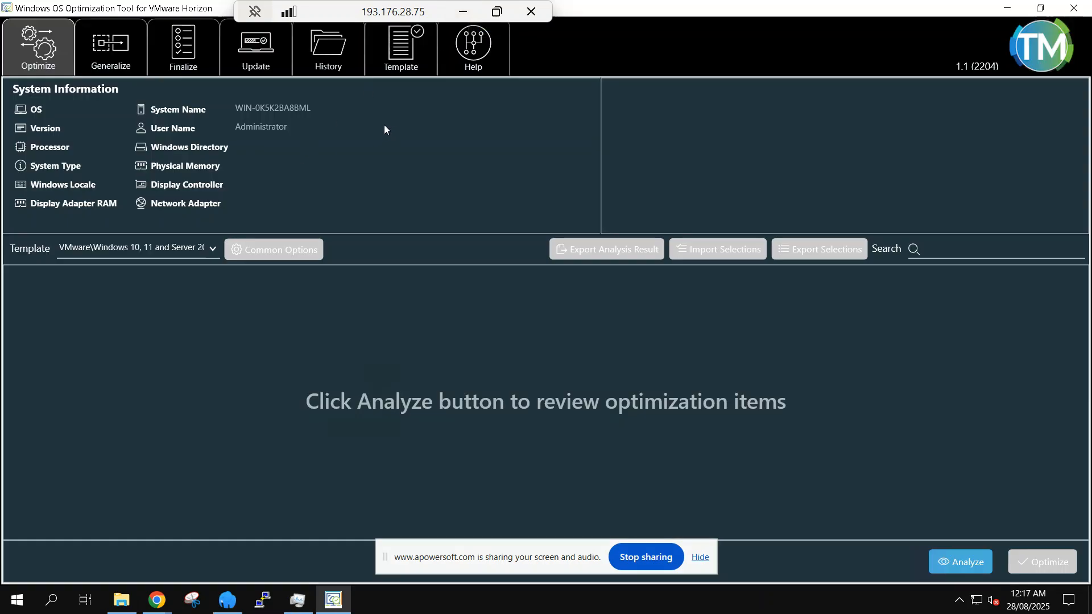
- Start the optimization analysis with the preselected VMware template and minimize the remote session
click(974, 561)
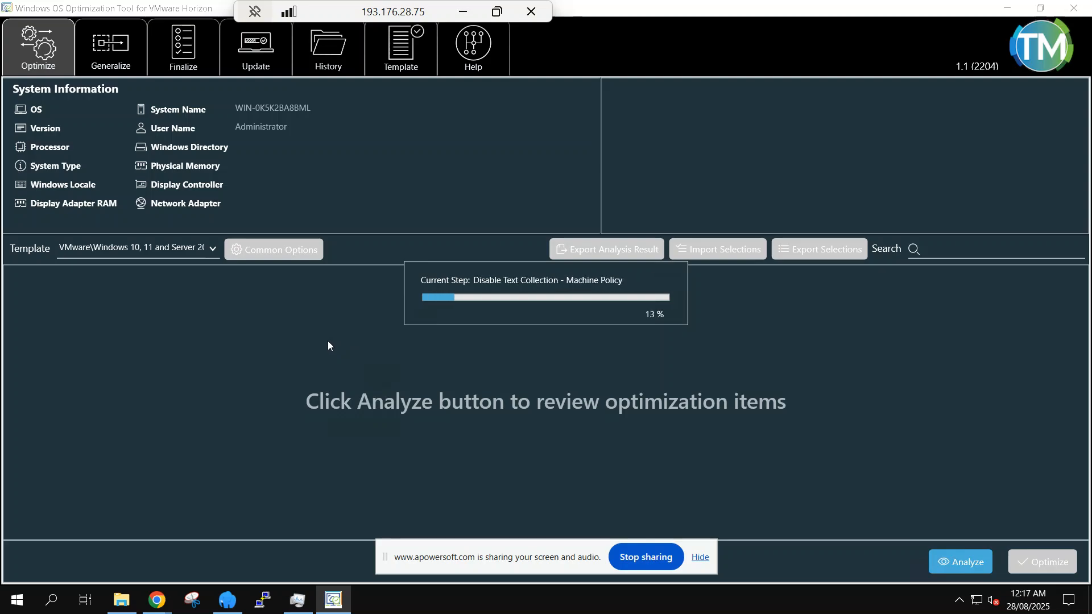
click(463, 12)
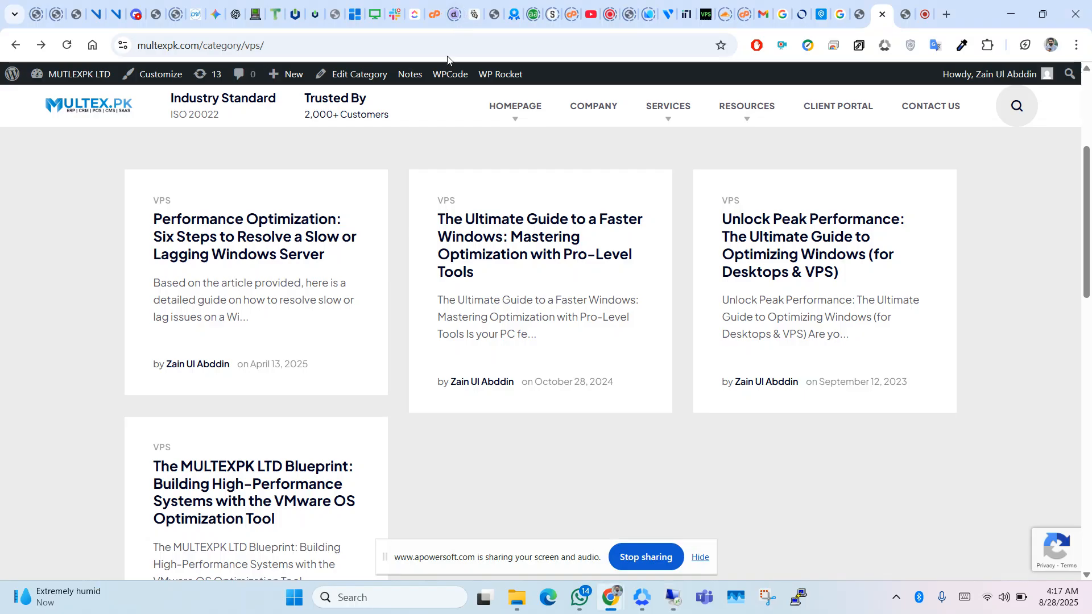
- Open the article on six steps to resolve a slow Windows server and read its server resources and local network sections
click(236, 226)
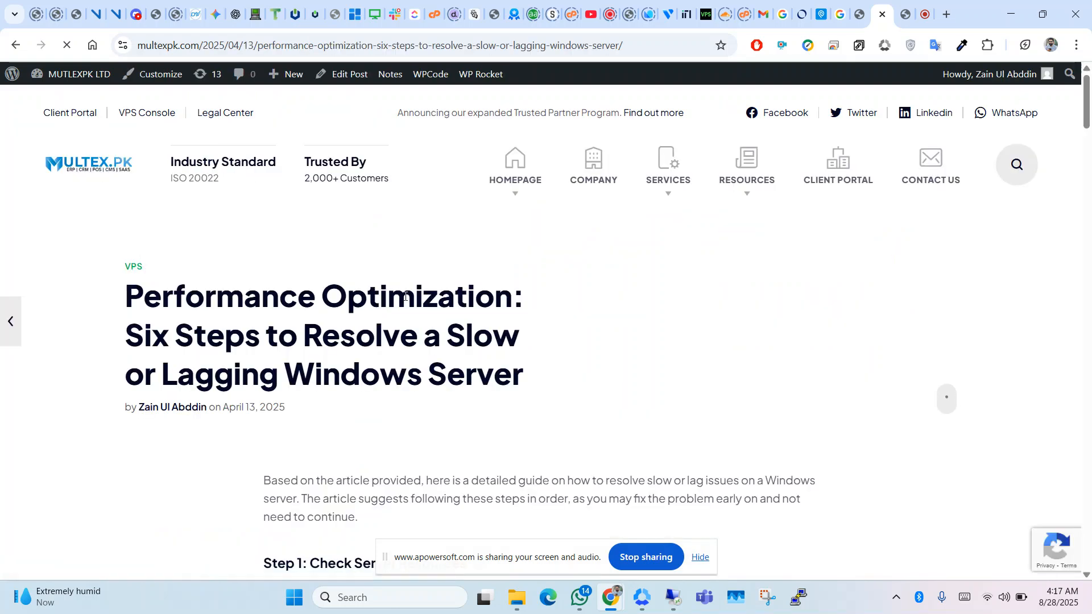
drag(1091, 100, 1091, 143)
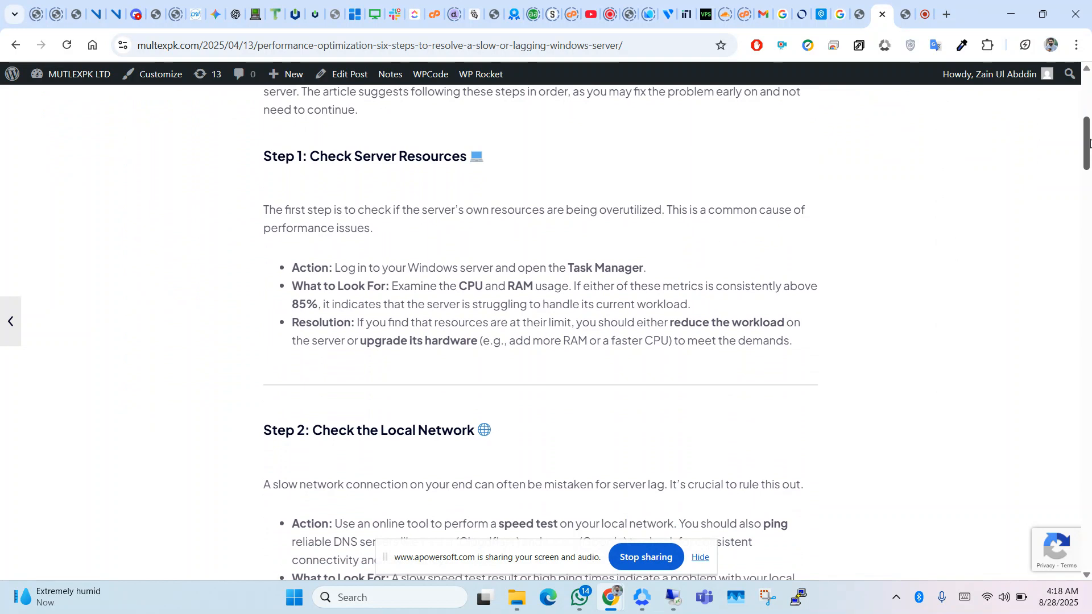
drag(1091, 143, 1090, 148)
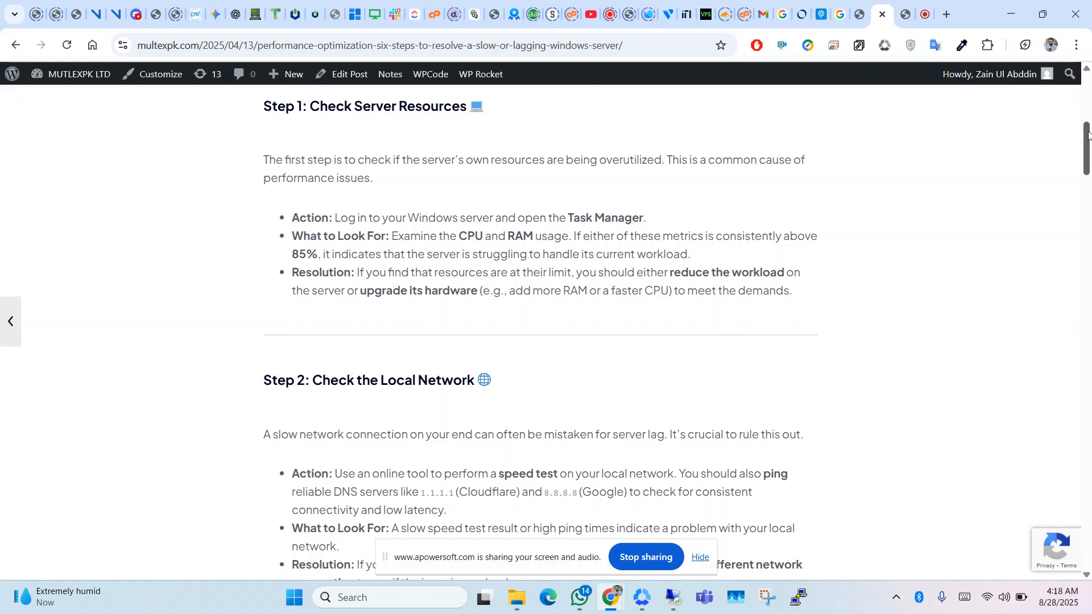
mouse_move(1088, 135)
mouse_down()
mouse_move(1088, 261)
mouse_move(1086, 132)
mouse_move(1086, 147)
mouse_up()
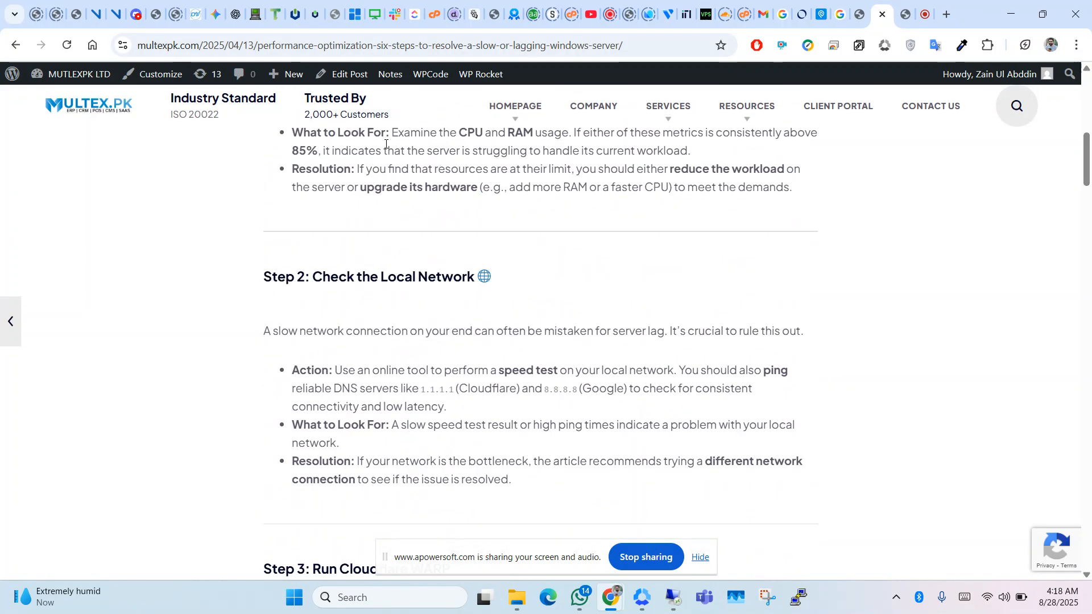
- Reopen the six-step Windows Server article from the VPS category and read through to Step 6, Modify Performance Options
click(14, 45)
click(263, 256)
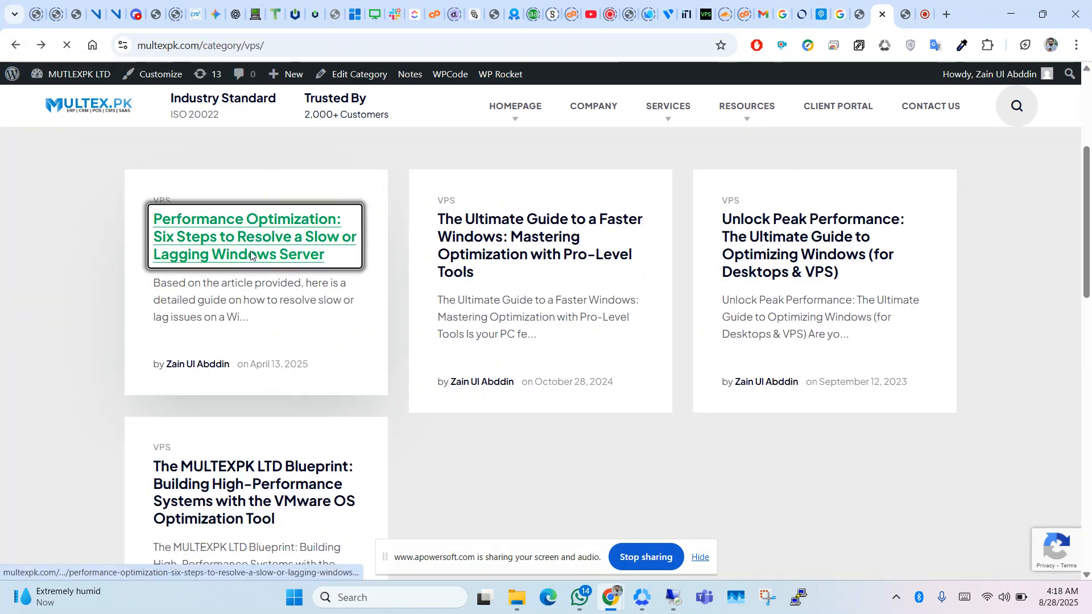
drag(1088, 117, 1090, 185)
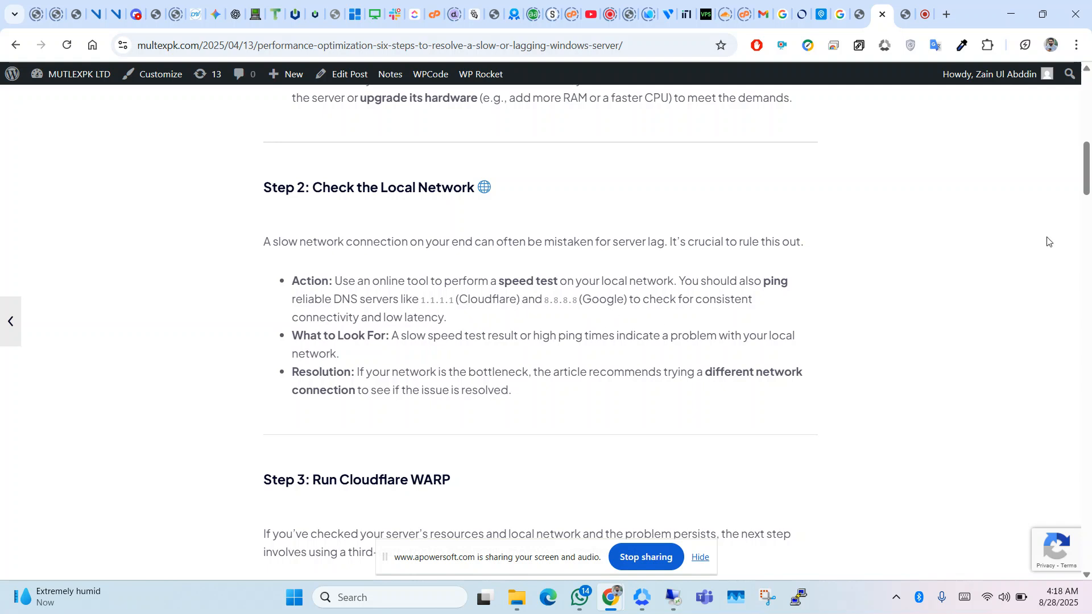
drag(1088, 164, 1091, 195)
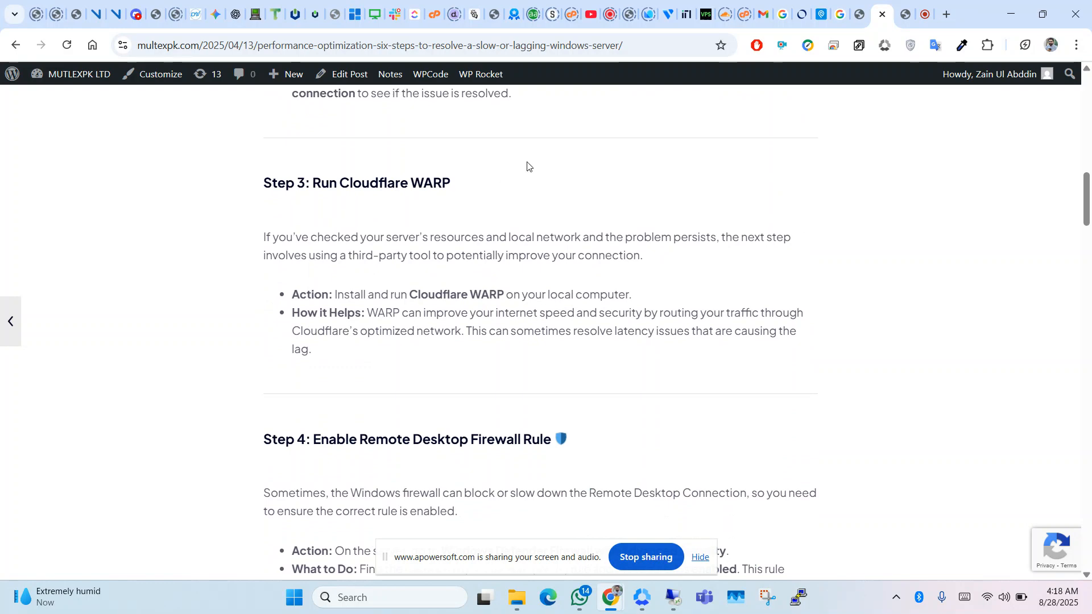
drag(1088, 197, 1089, 224)
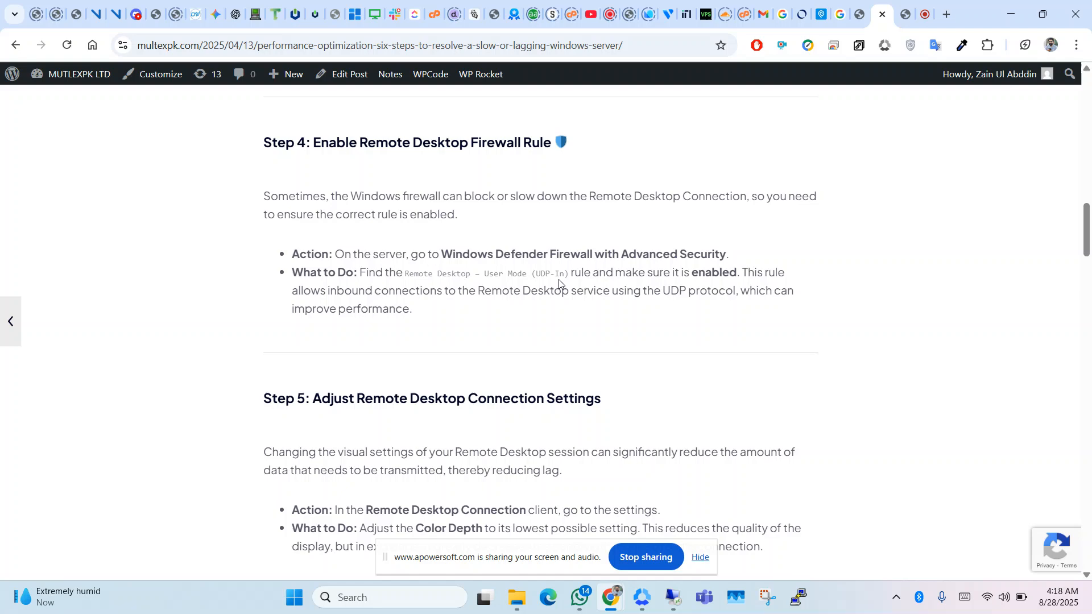
drag(1087, 217, 1087, 264)
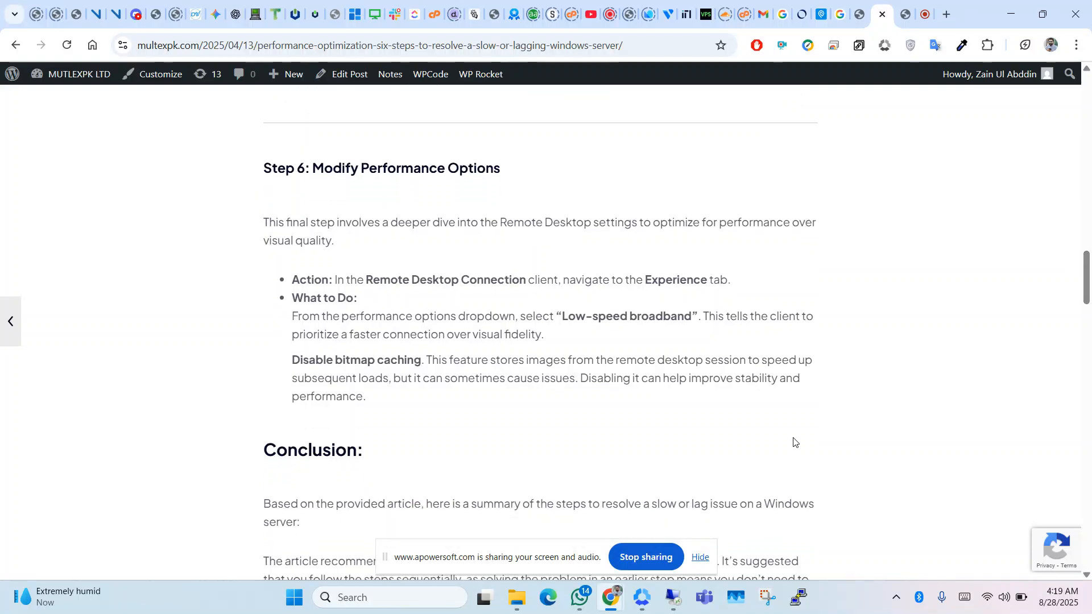
mouse_move(679, 608)
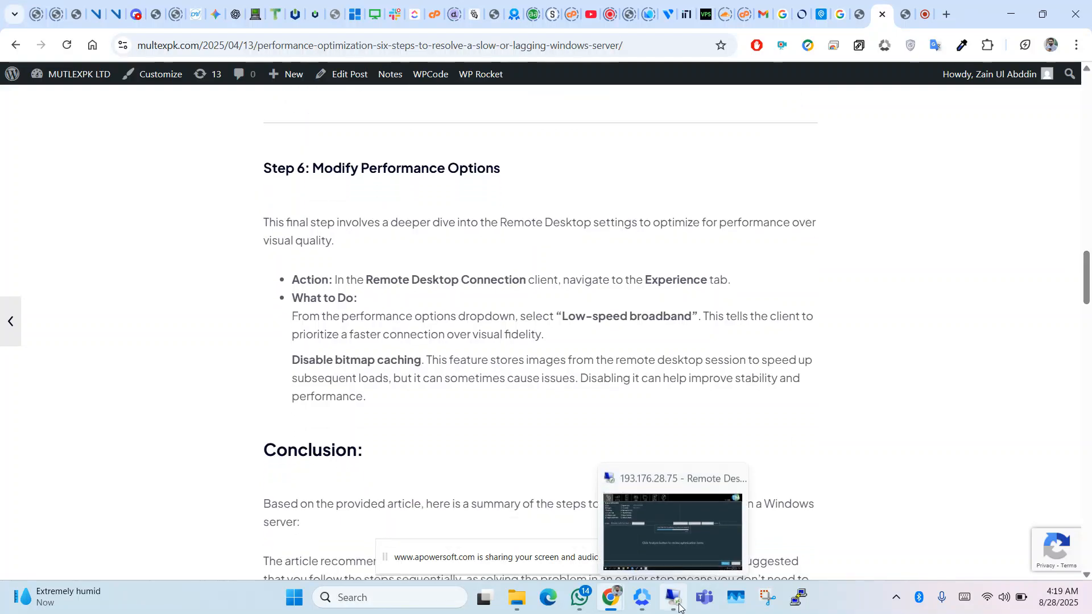
- Return to the VPS category and read the Ultimate Guide to a Faster Windows article through its recommended workflow
click(17, 51)
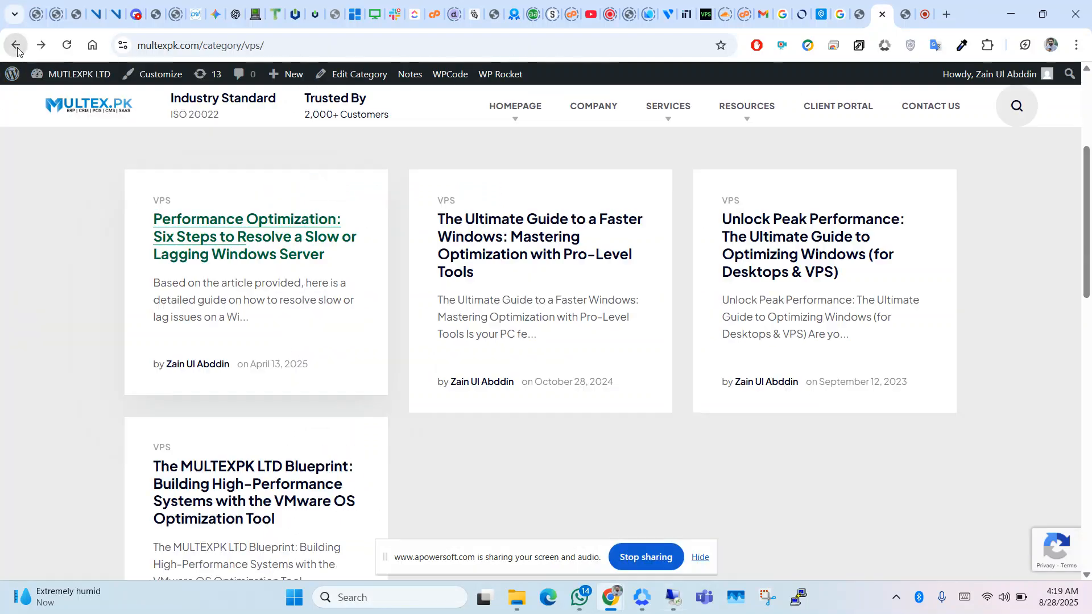
click(523, 267)
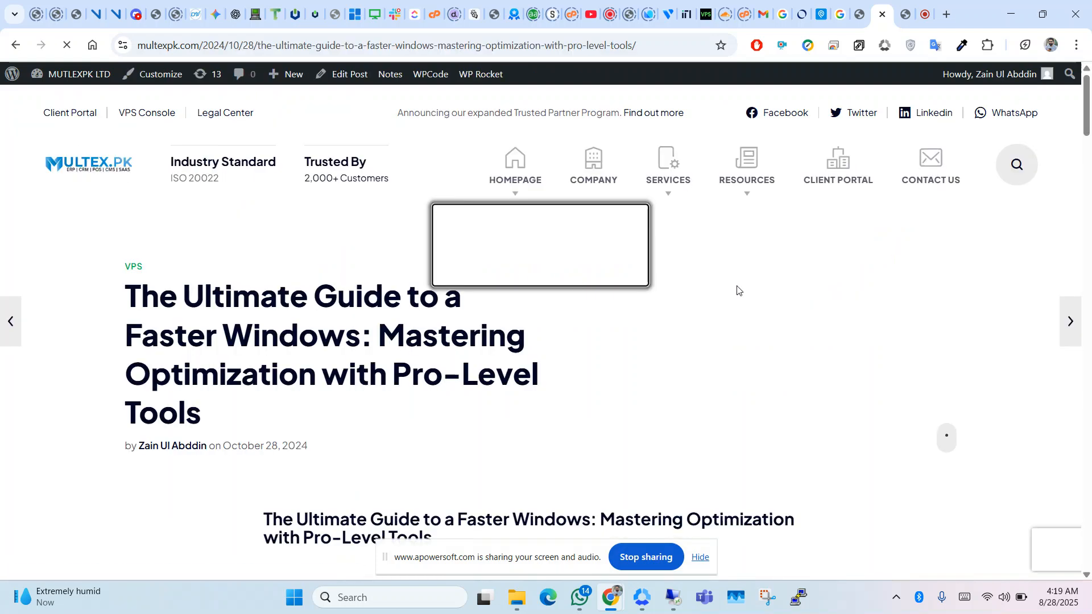
drag(1089, 118, 1090, 153)
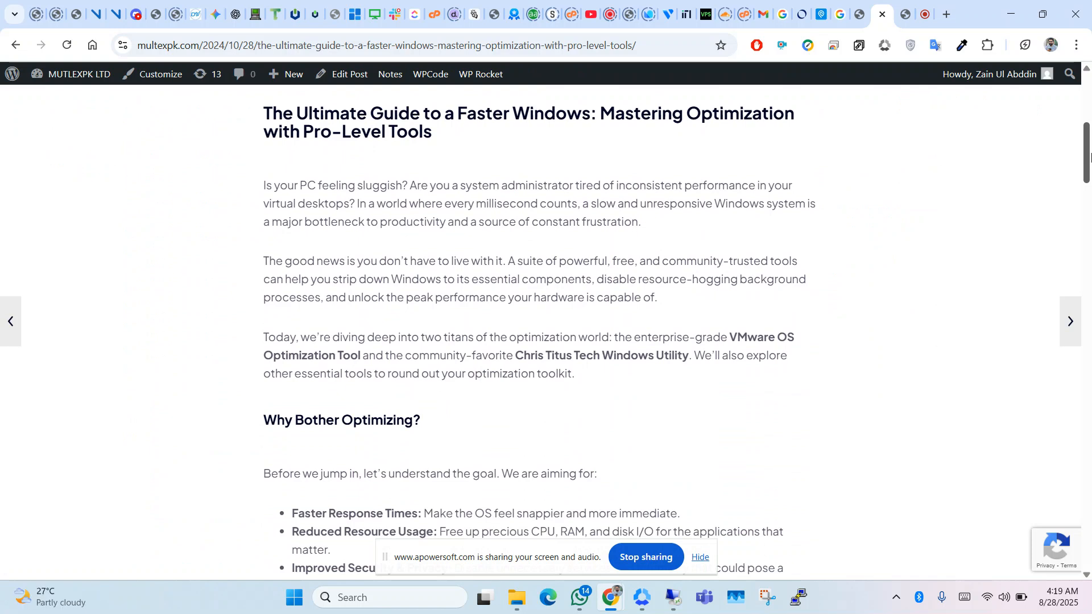
drag(1090, 153, 1090, 367)
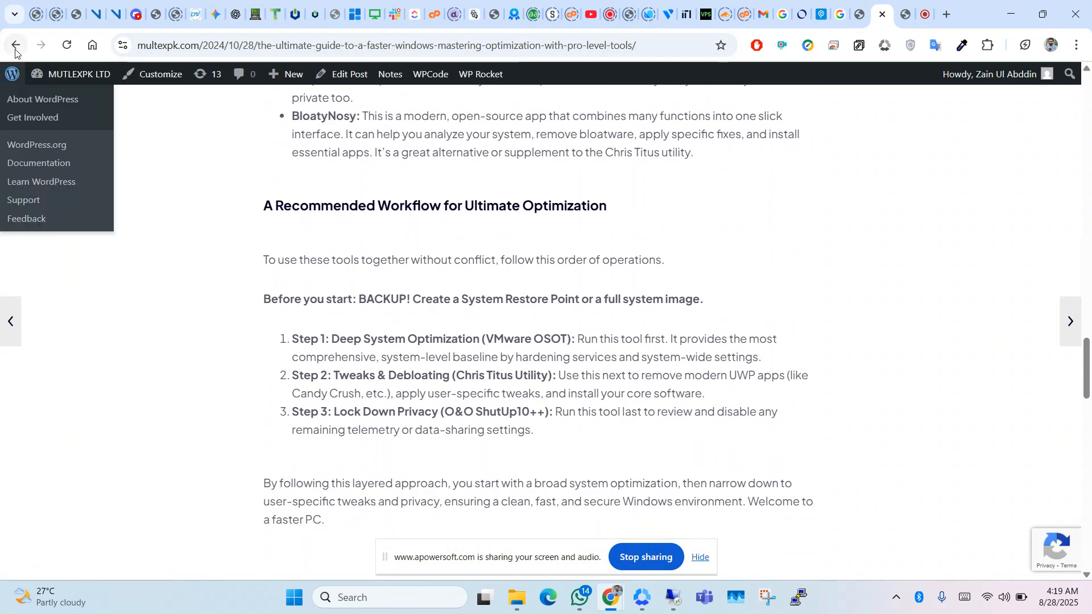
- Return to the VPS category and read the Unlock Peak Performance article on optimizing Windows for desktops and VPS
click(15, 45)
click(834, 245)
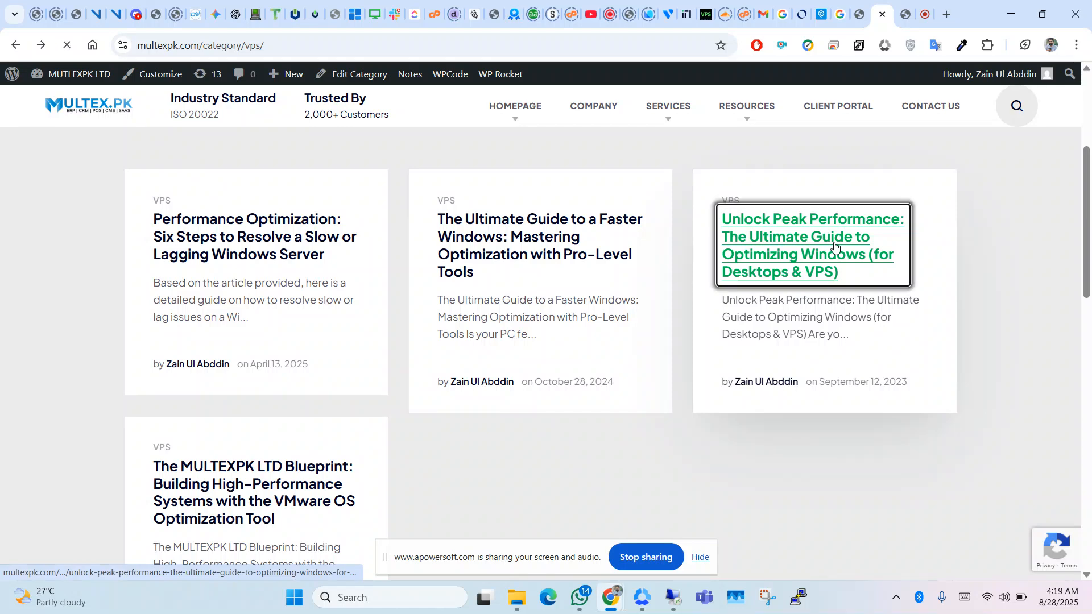
drag(1087, 94, 1090, 155)
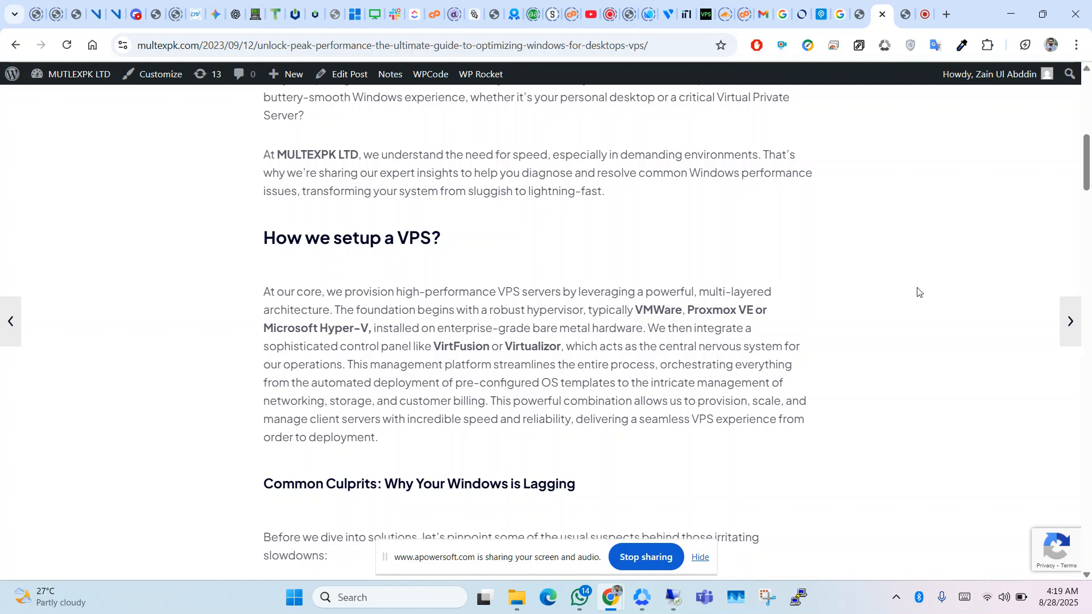
drag(1089, 151, 1089, 191)
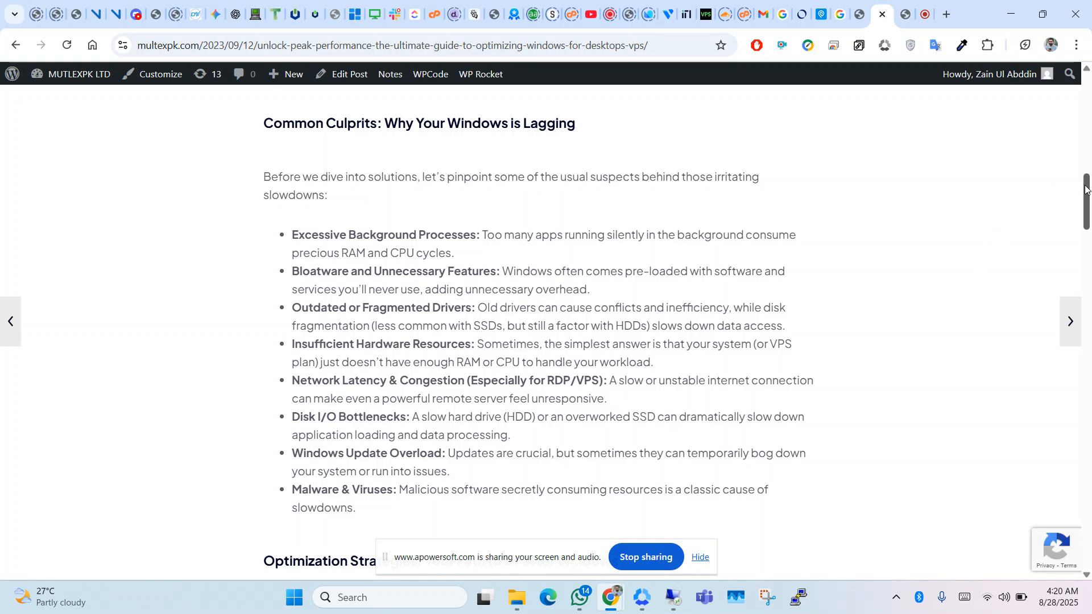
drag(1086, 189, 1080, 341)
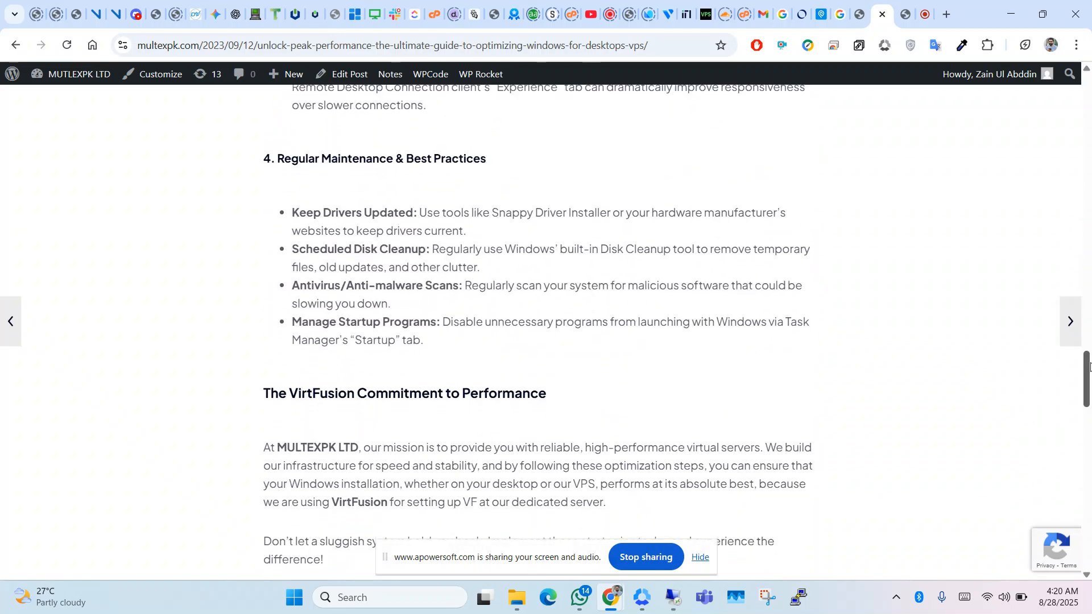
- Return to the VPS category and skim the MULTEXPK LTD Blueprint article on the VMware OS Optimization Tool
click(14, 45)
click(259, 500)
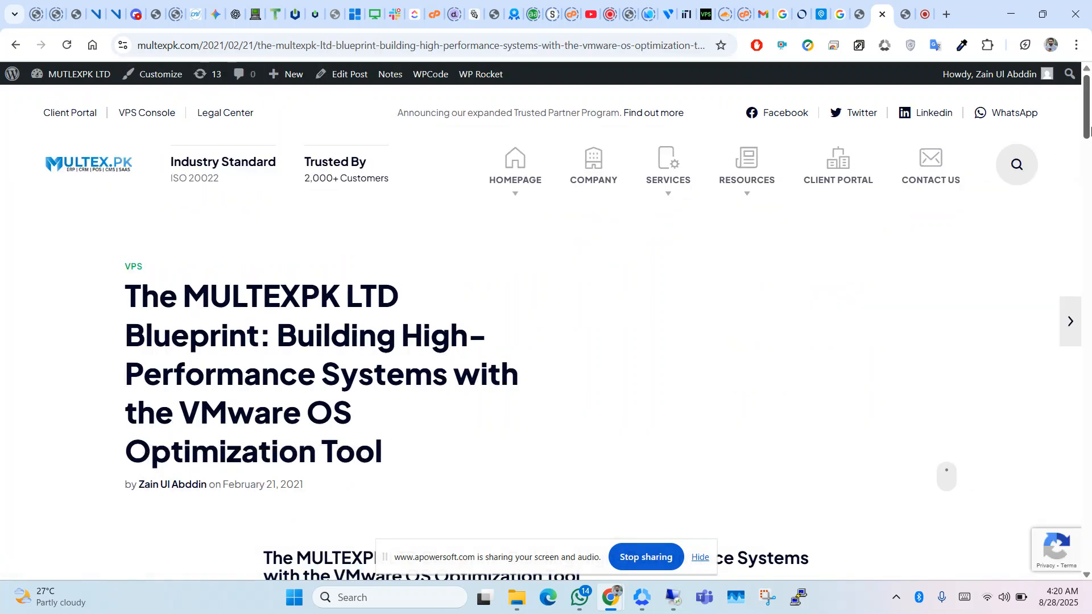
drag(1088, 119, 1090, 267)
- In the remote session, enable the Defender Antivirus, HVCI, Security Center, SmartScreen, Telemetry and Privacy, and Background optimization groups
click(673, 602)
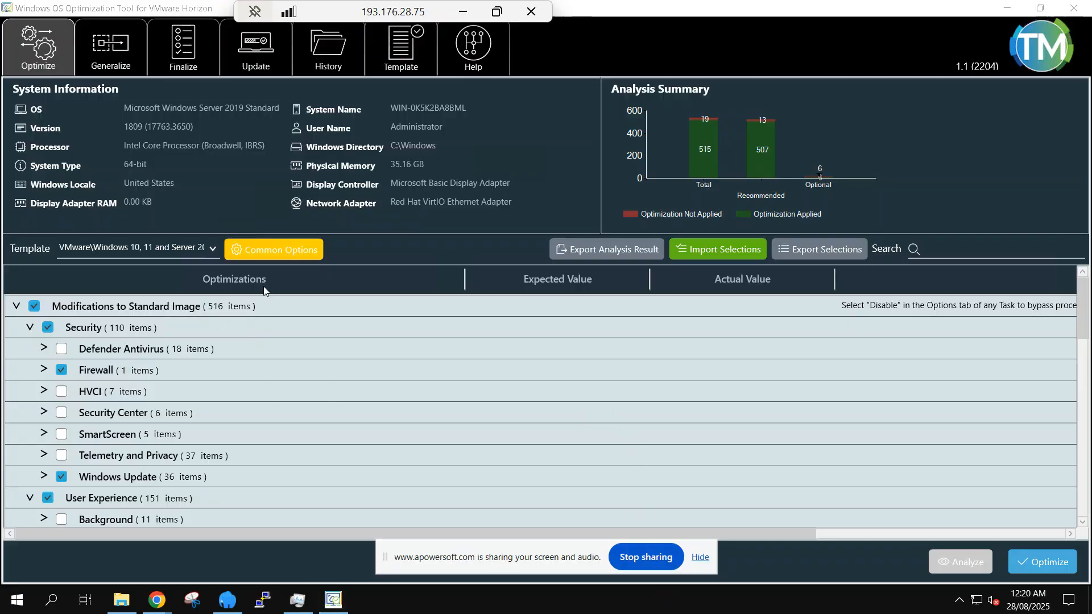
click(62, 349)
click(61, 391)
click(61, 412)
click(62, 434)
click(61, 455)
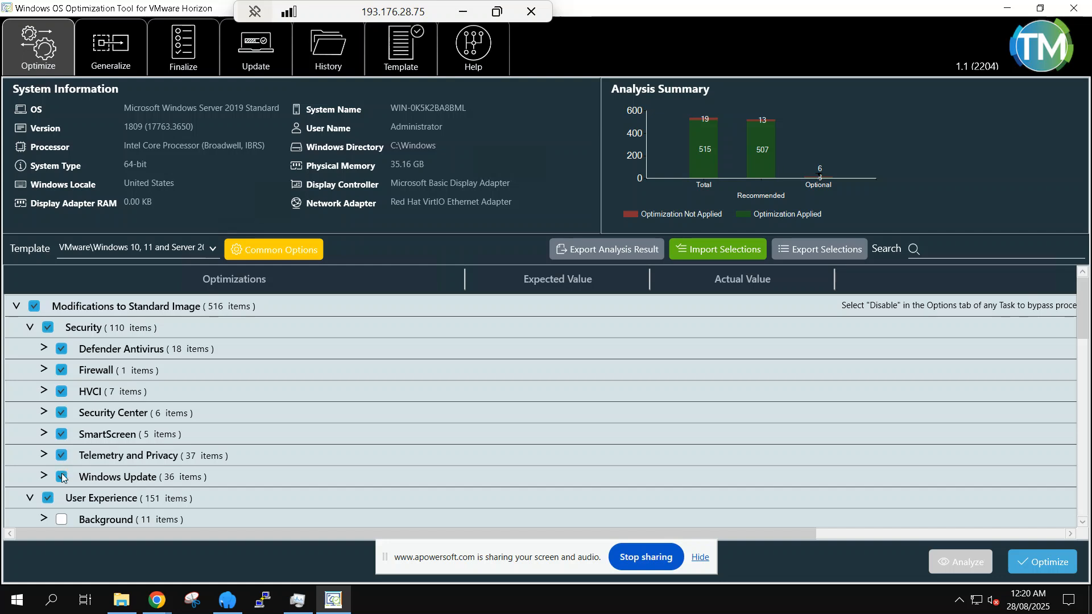
click(61, 519)
- Accept the Common Options with current user registry keys applied to the default user profile, and start the optimization
click(244, 252)
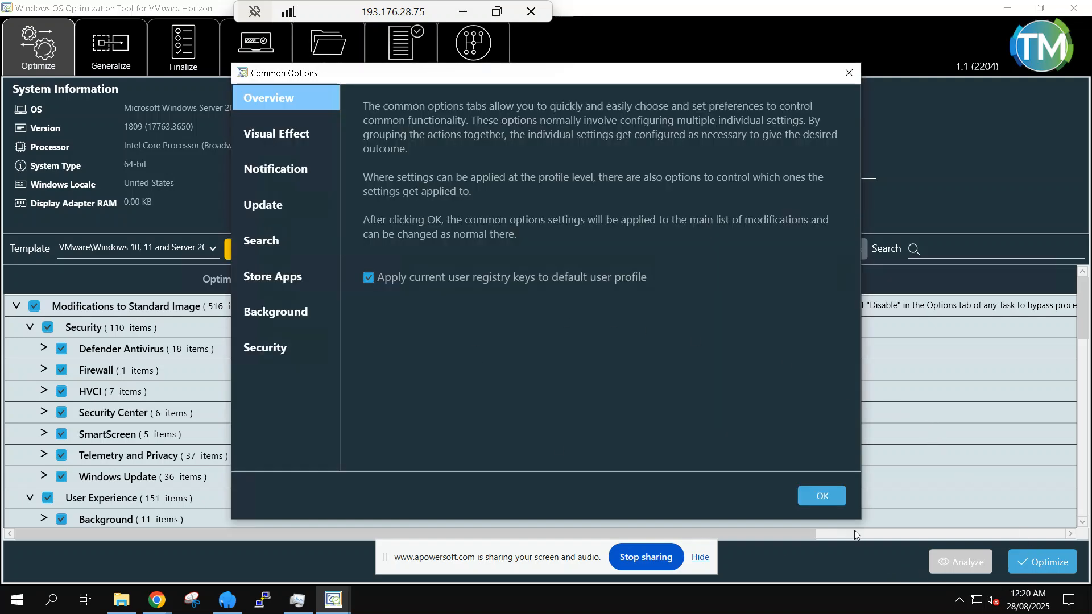
click(831, 498)
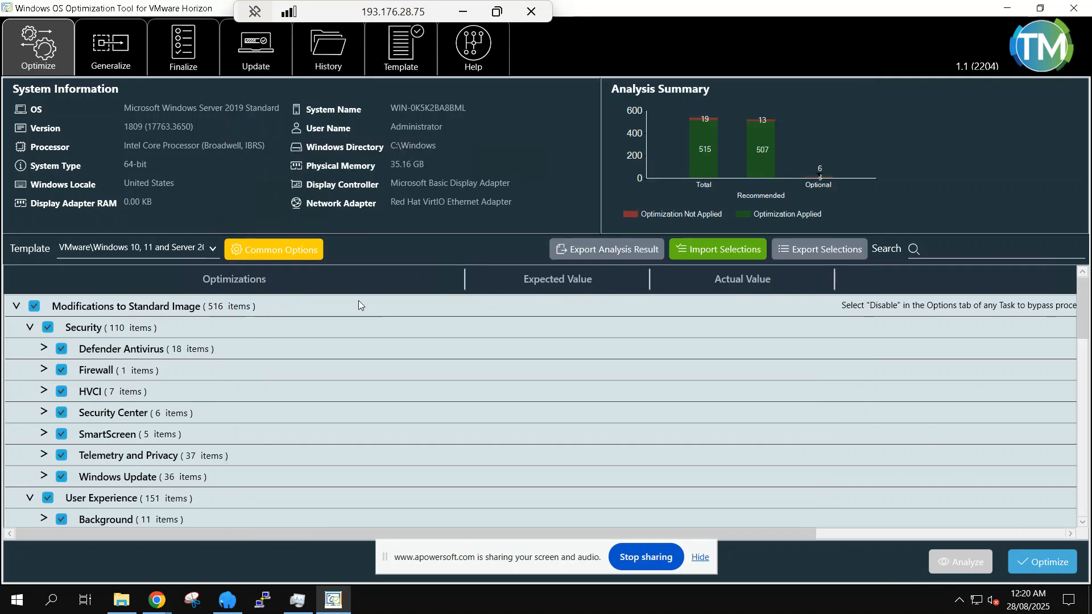
click(1035, 561)
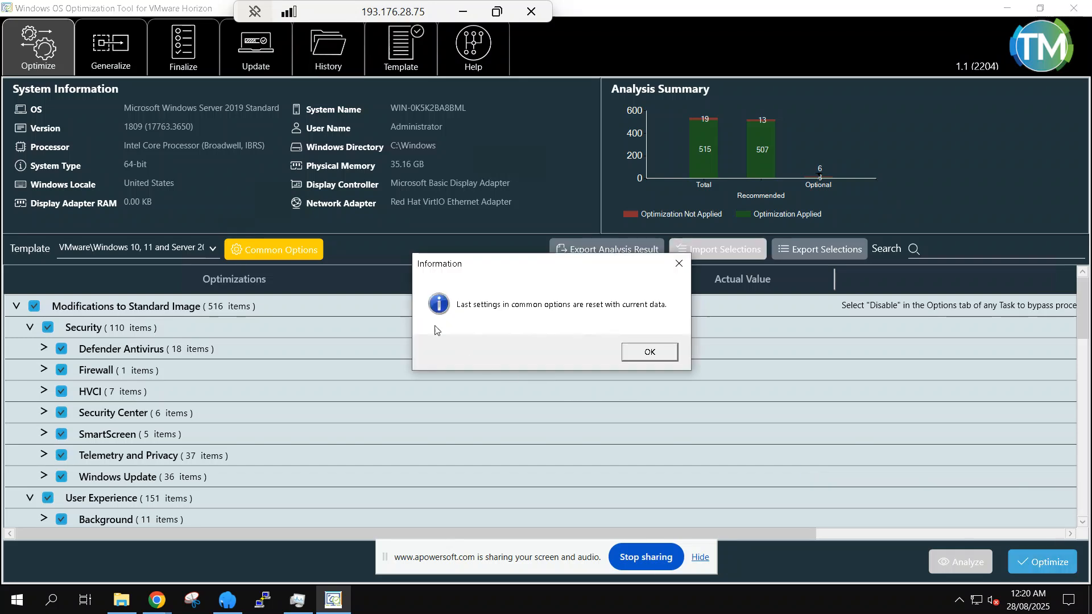
click(648, 352)
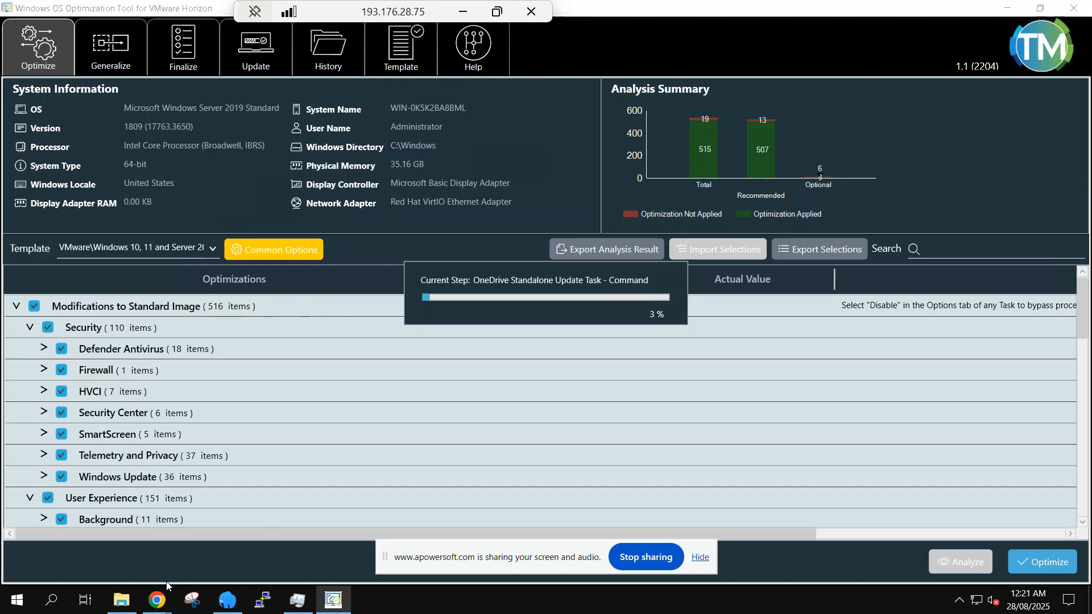
mouse_move(163, 596)
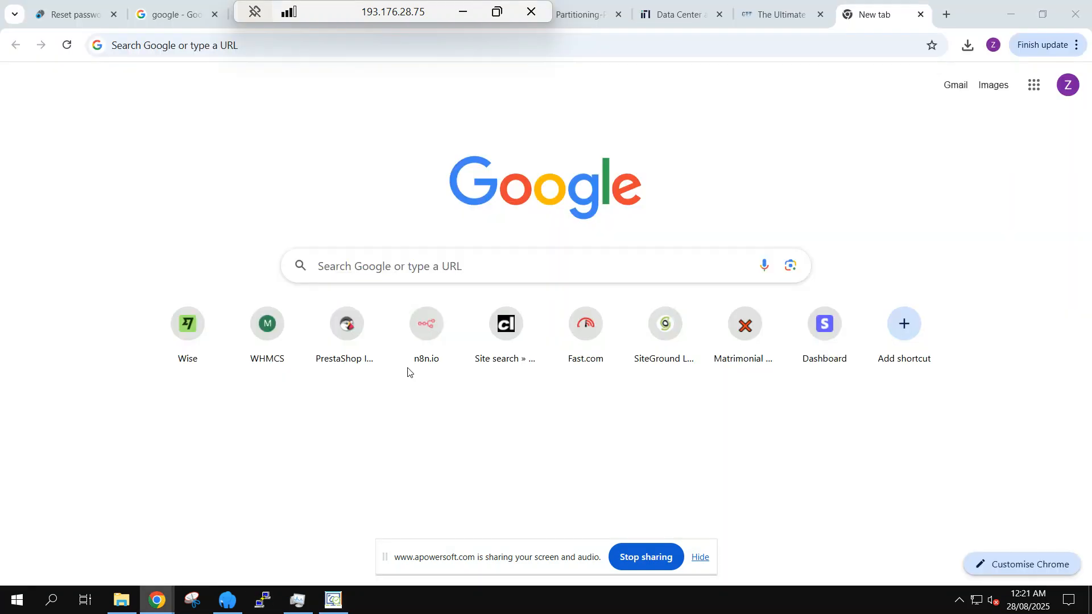
click(140, 541)
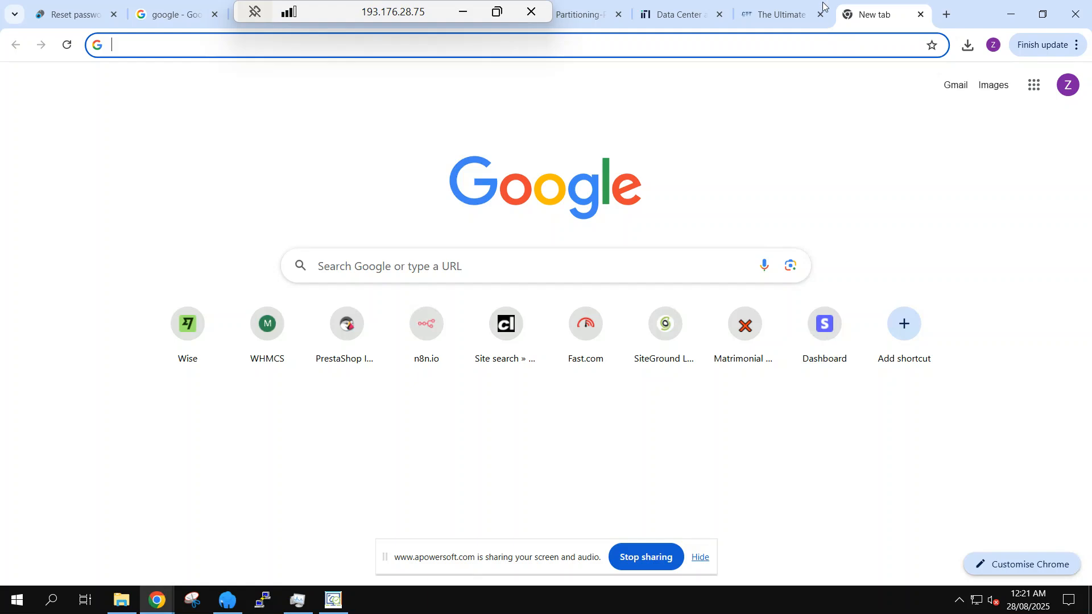
click(775, 12)
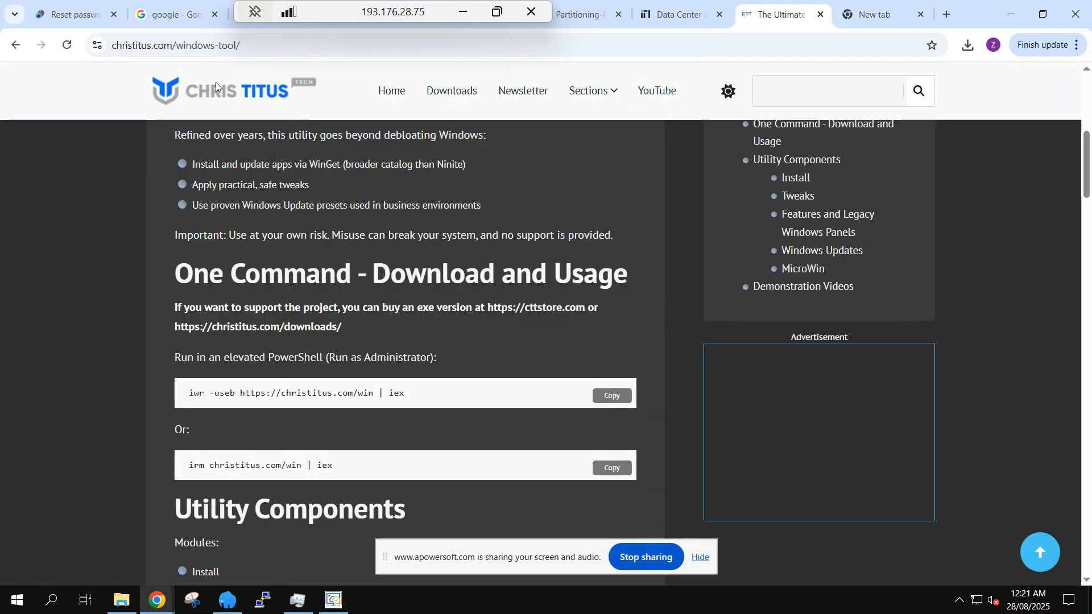
click(612, 396)
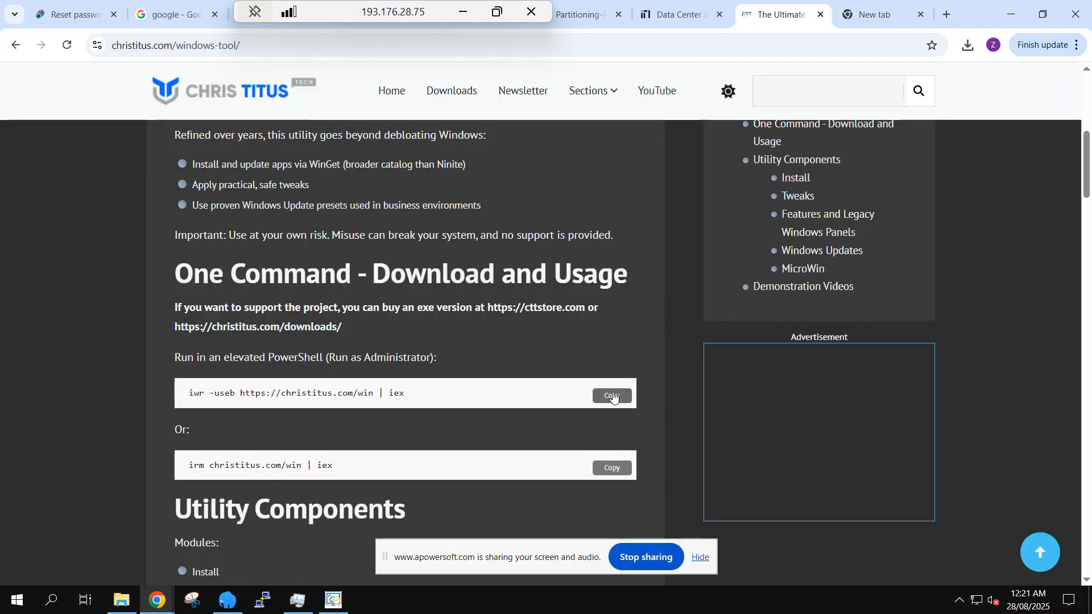
click(50, 600)
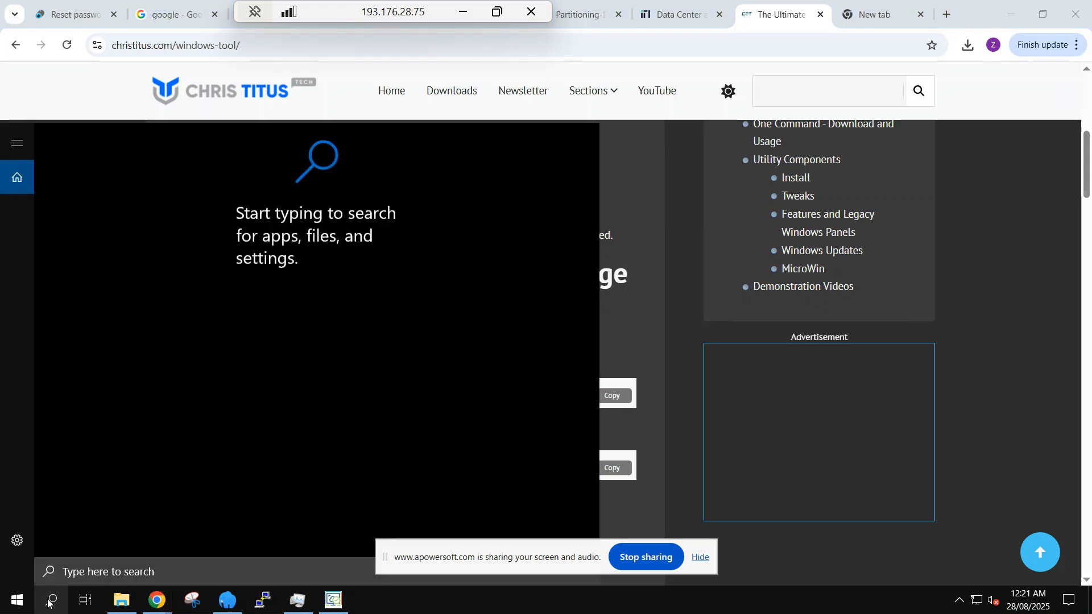
text(power)
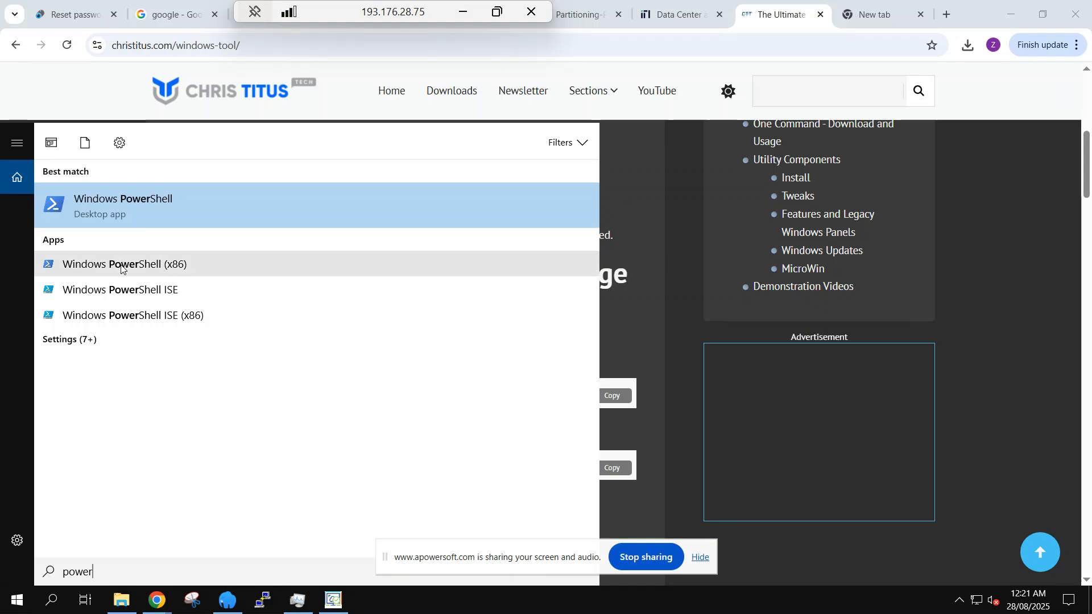
click(121, 264)
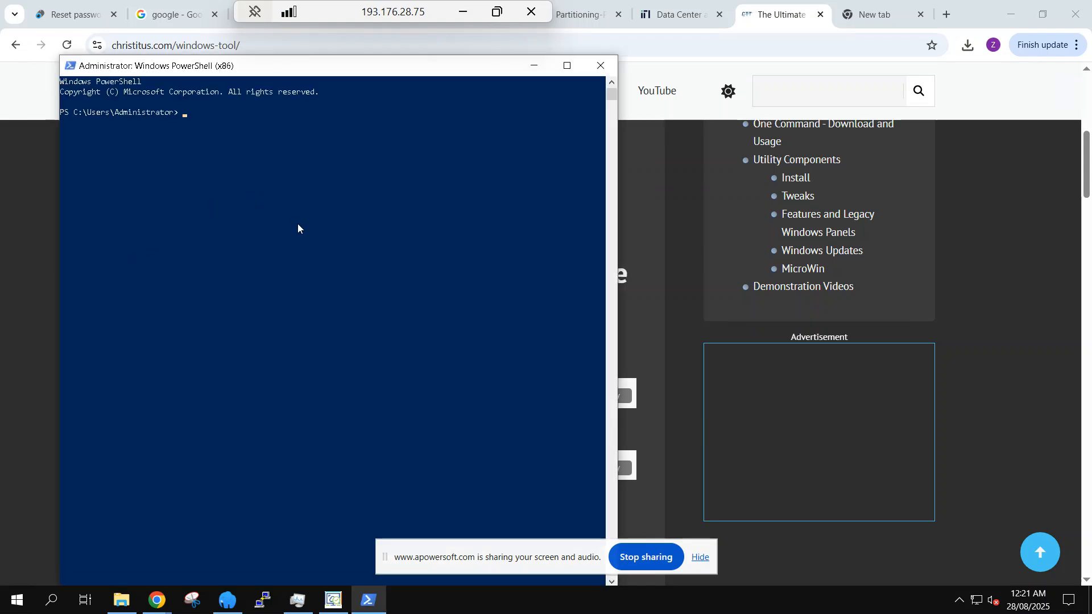
key(ctrl+v)
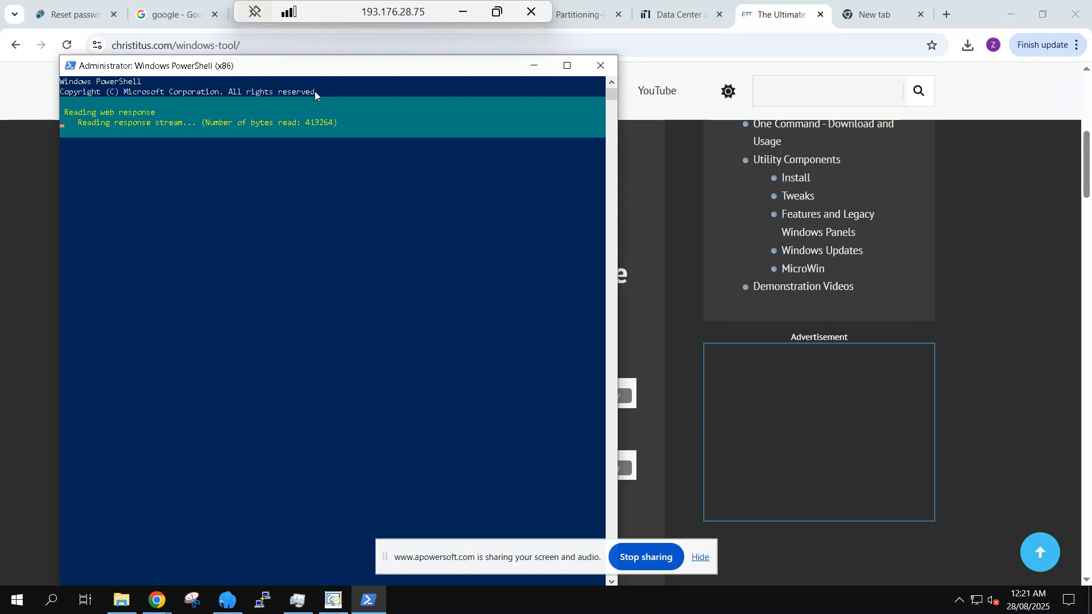
drag(419, 71, 475, 75)
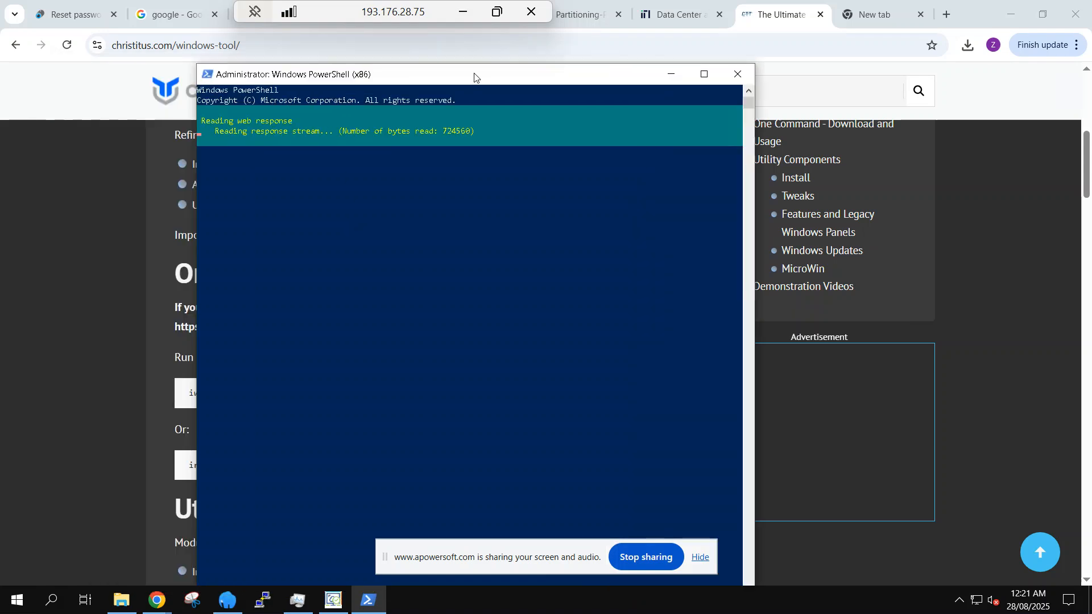
- Check the progress of the VMware optimization run and return to the WinUtil PowerShell window
click(333, 598)
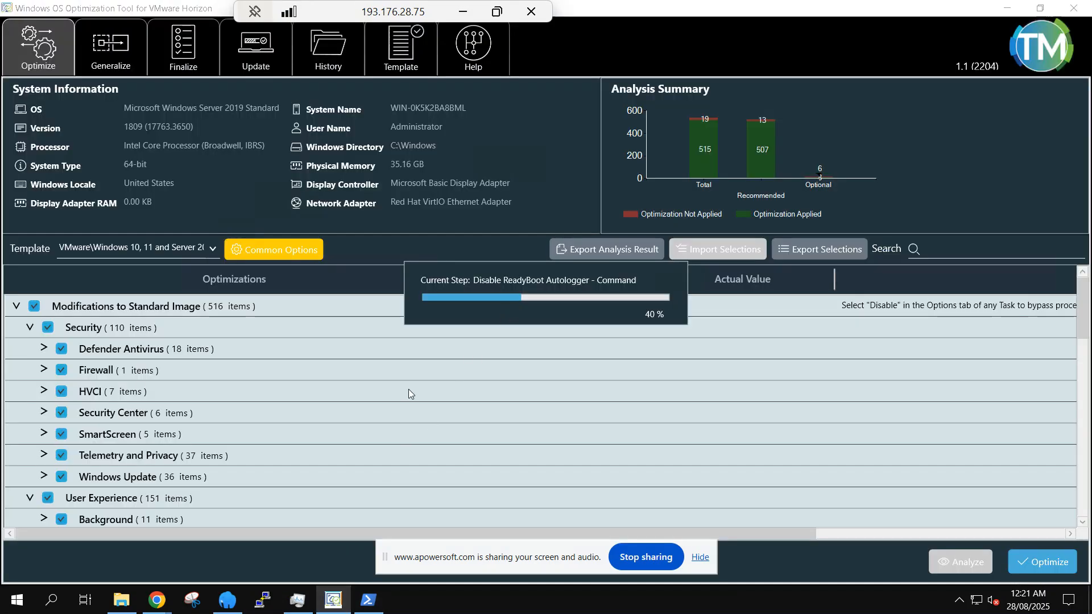
click(368, 600)
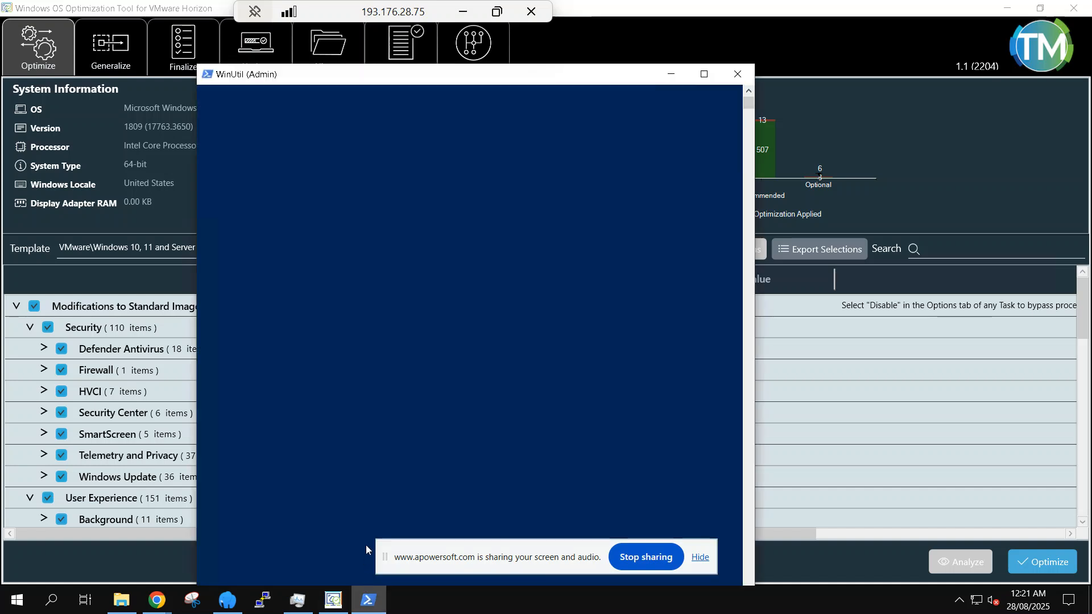
drag(434, 70, 498, 66)
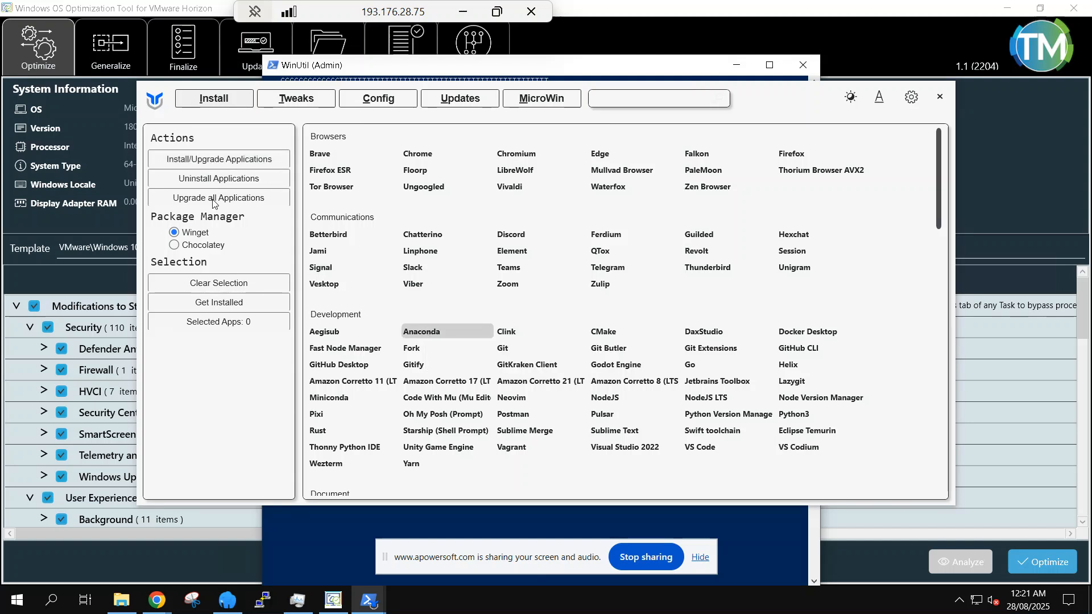
- Try to uninstall Visual Studio 2022 with WinUtil, leaving Anaconda and Git out of the selection, and decline the confirmation
click(215, 180)
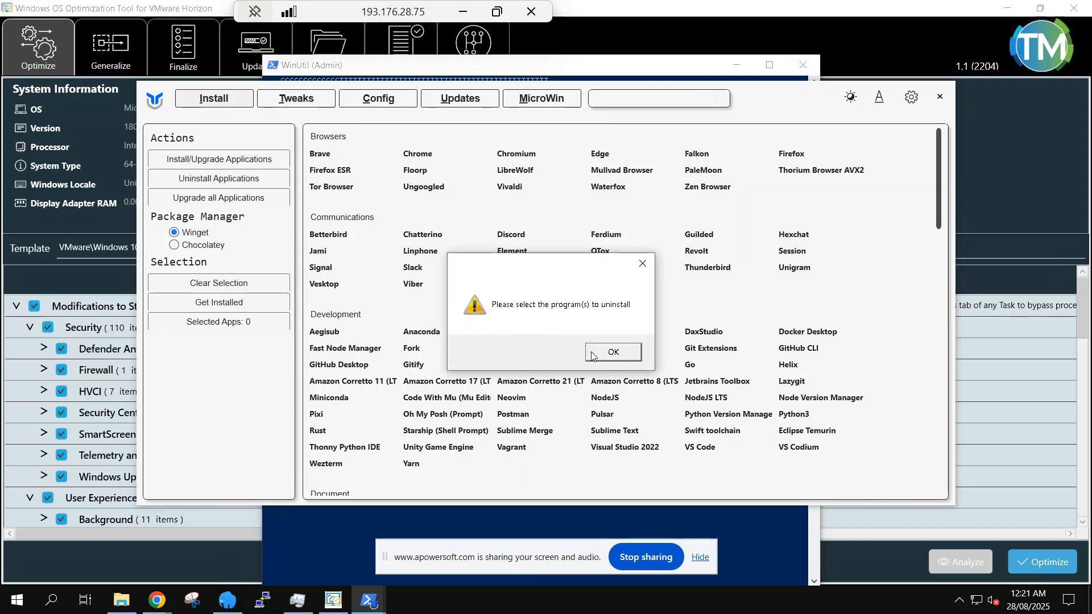
click(595, 353)
click(446, 337)
click(512, 347)
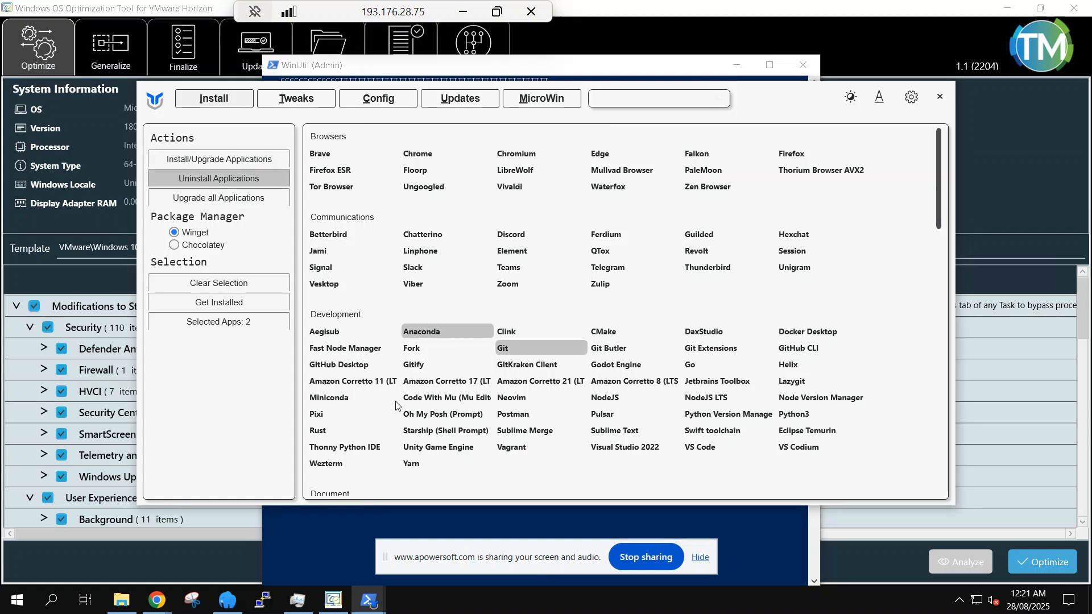
click(633, 449)
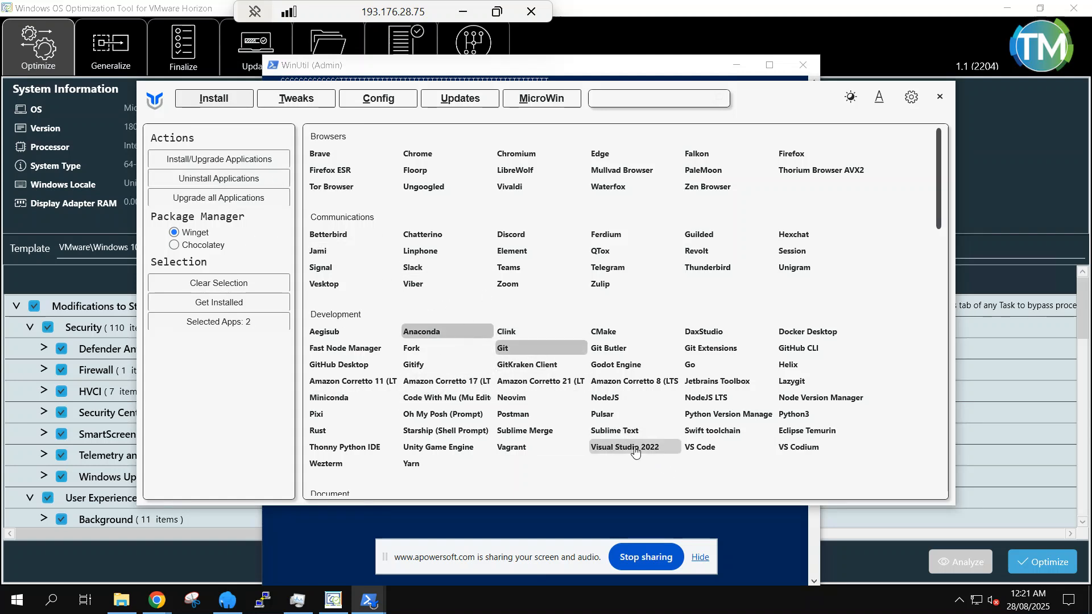
click(521, 352)
click(432, 333)
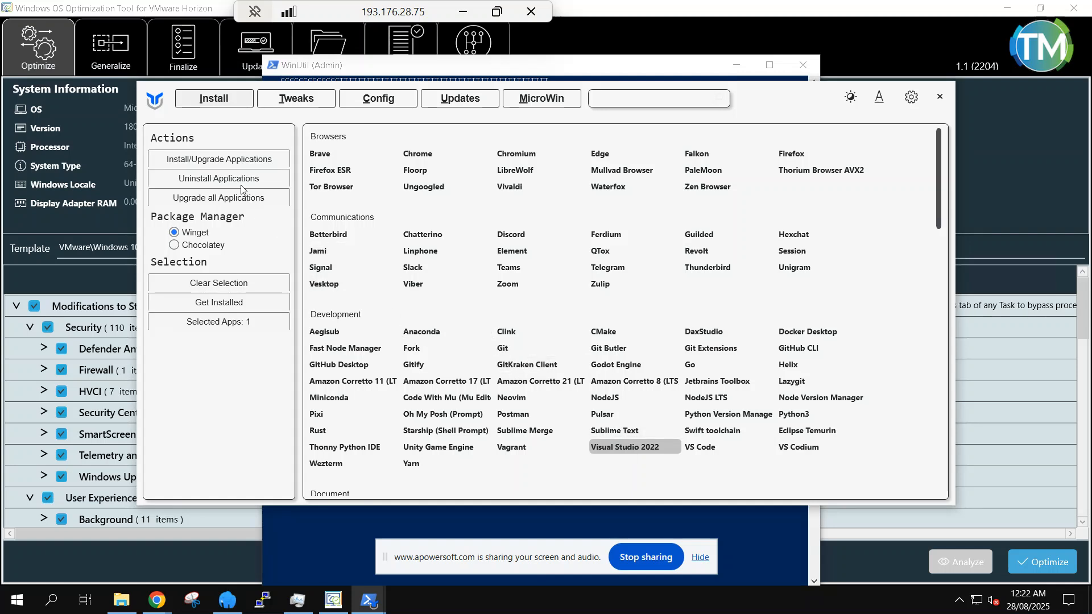
click(236, 176)
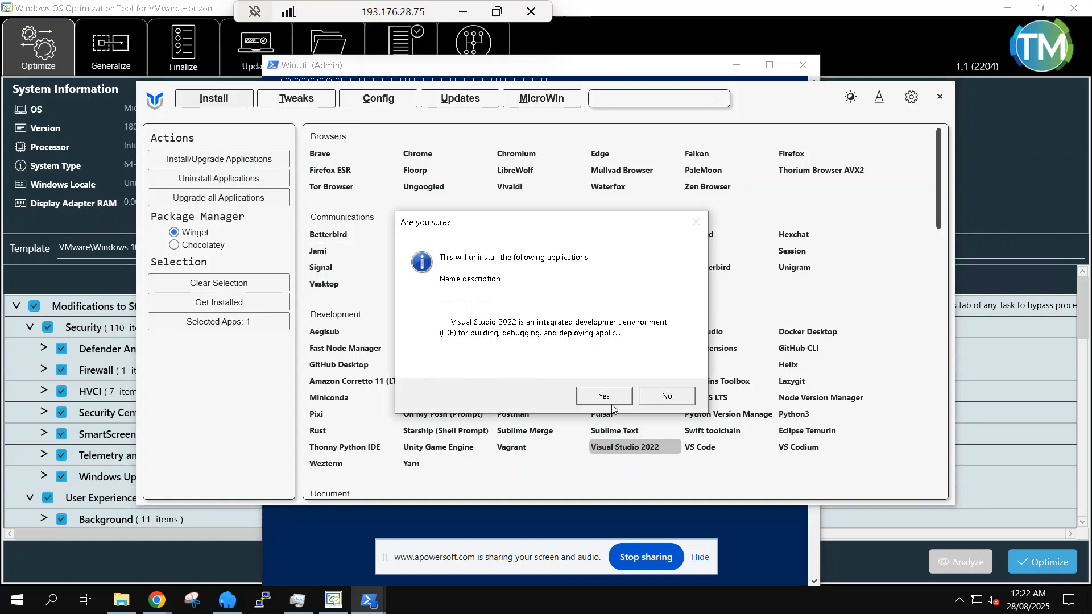
click(682, 394)
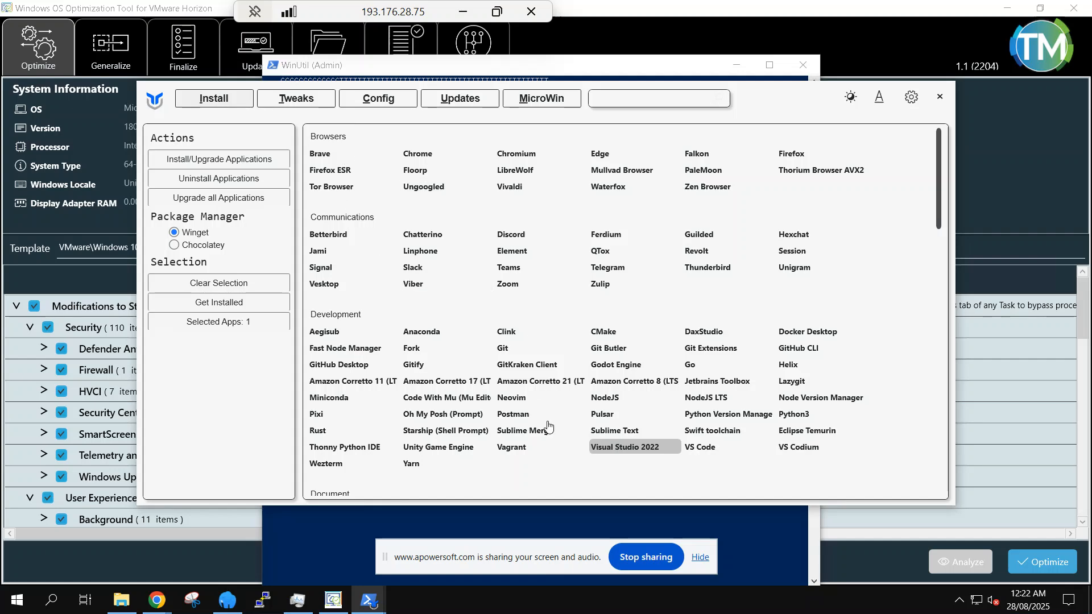
- In WinUtil's tweaks, turn off the Search Button in Taskbar and Task View Button in Taskbar preferences
click(300, 99)
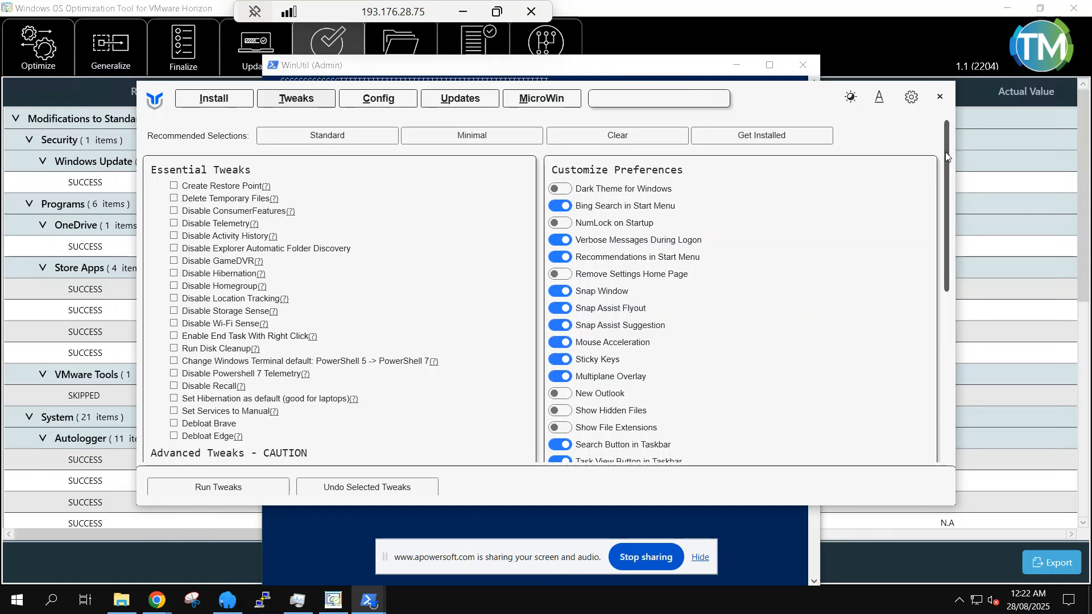
drag(945, 187, 950, 294)
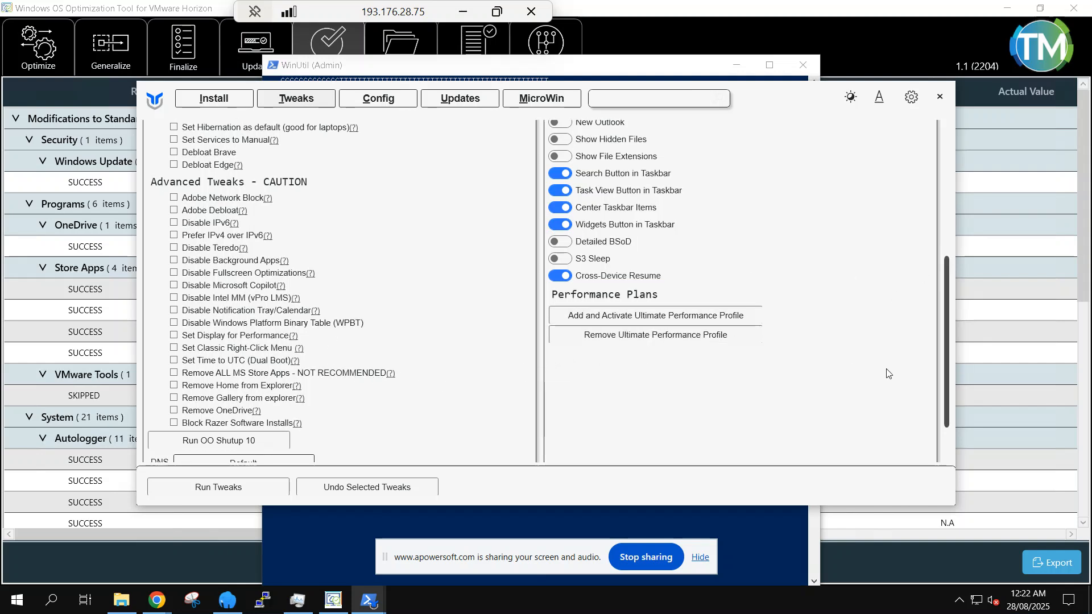
click(559, 176)
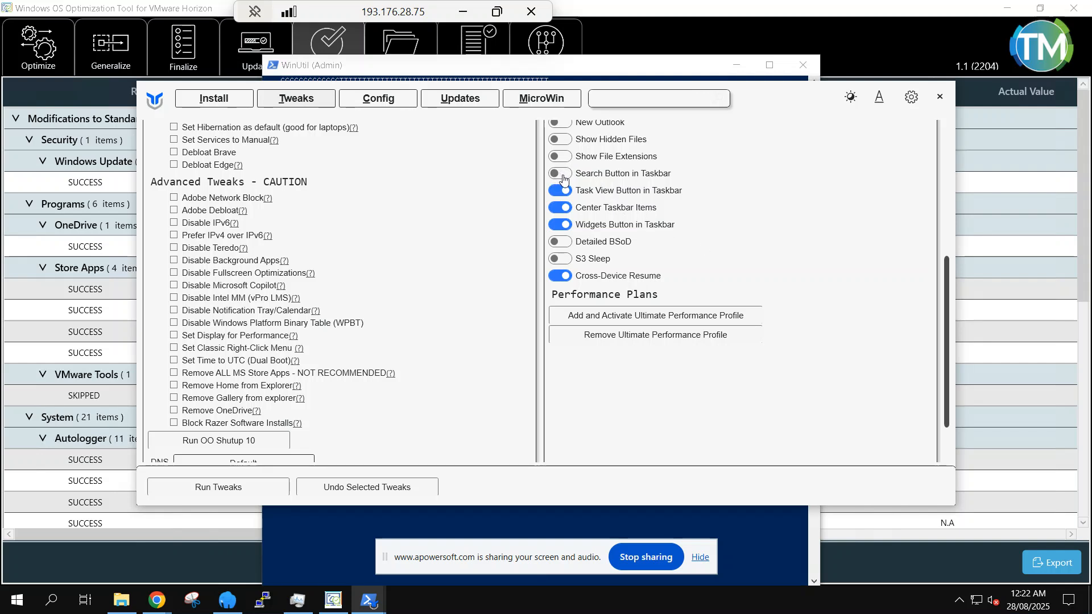
click(562, 194)
- Return to the Windows OS Optimization Tool and review its optimization results, Generalize settings and Finalize cleanup jobs
click(980, 254)
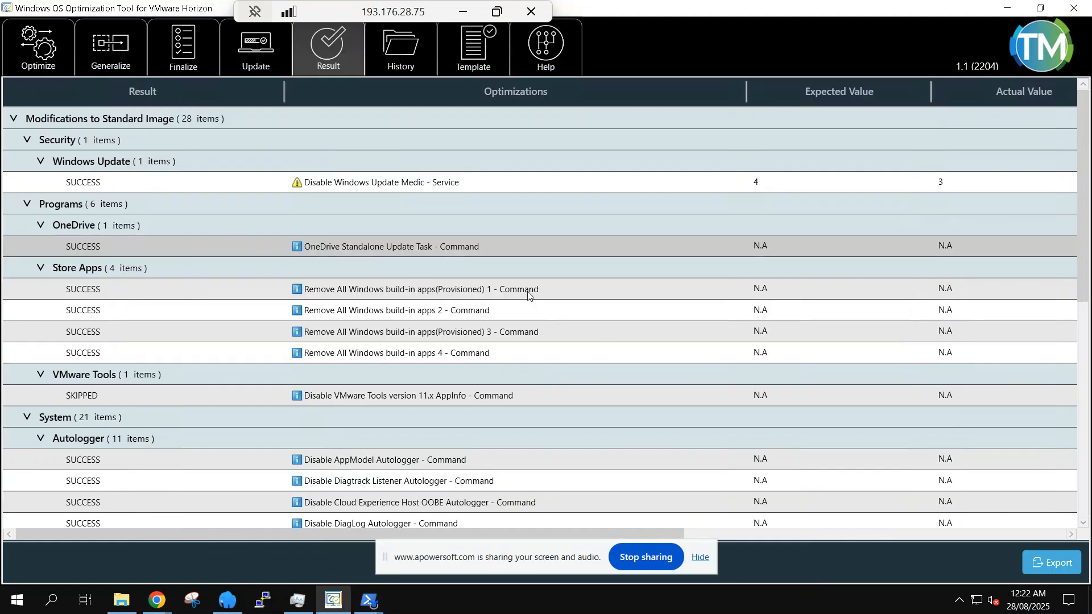
click(127, 52)
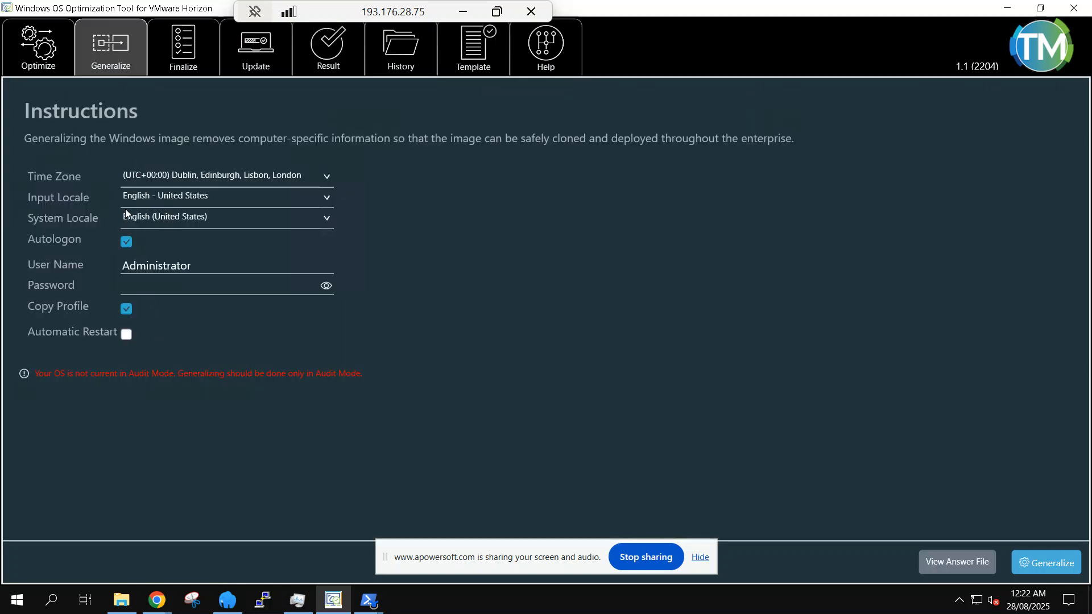
click(172, 59)
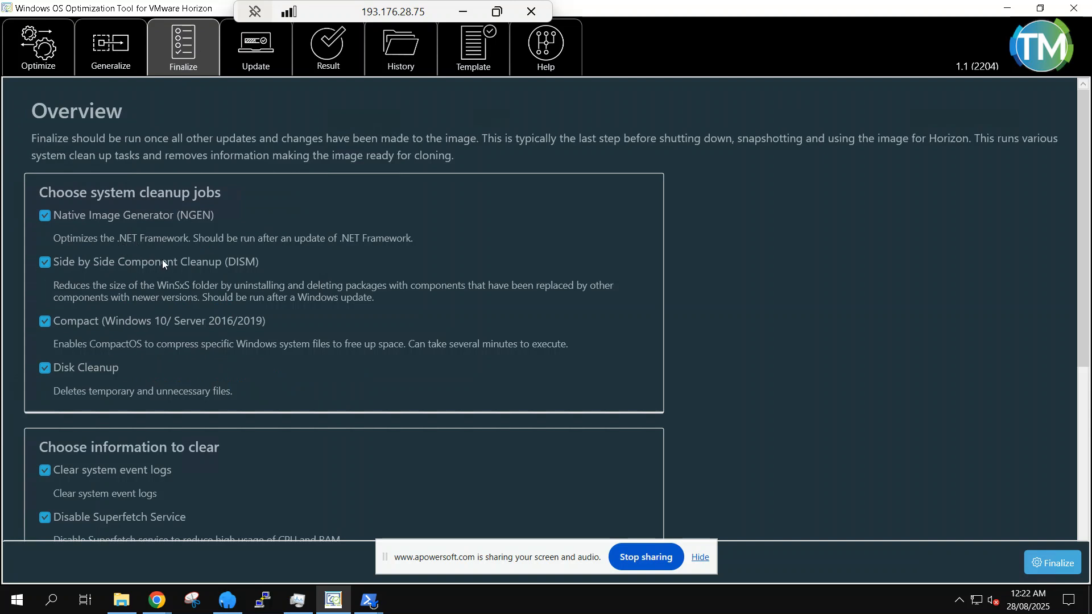
- Close the open Downloads folder window and open a new File Explorer window
click(121, 600)
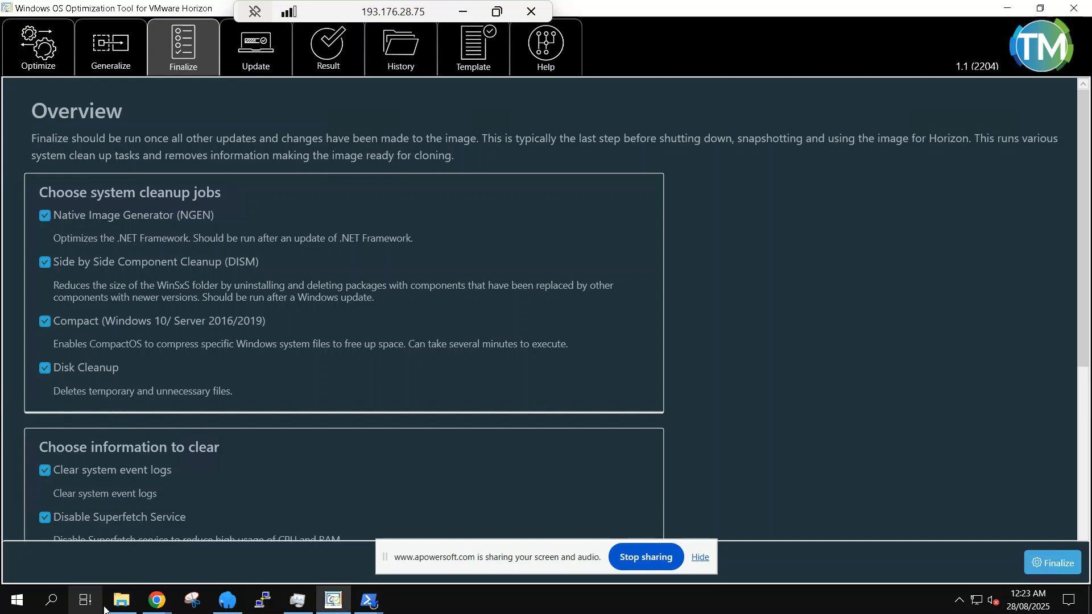
mouse_move(121, 600)
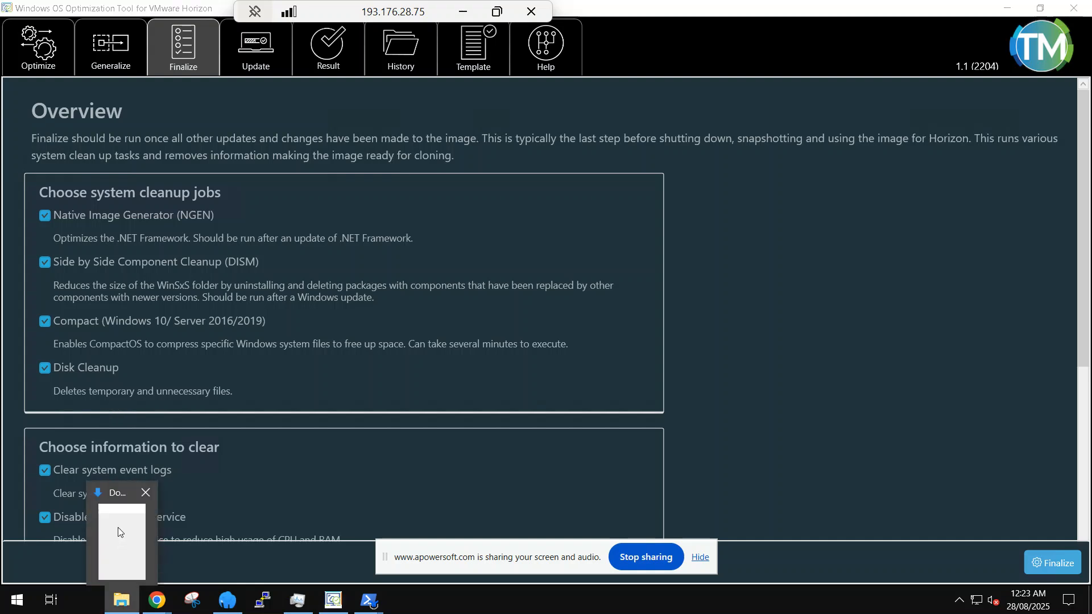
click(146, 494)
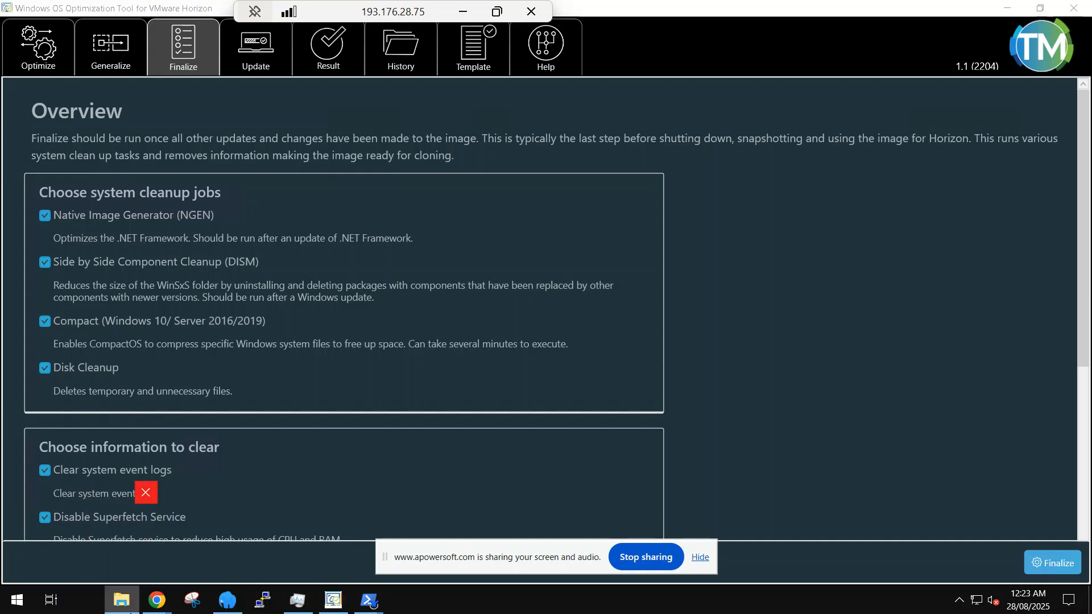
right_click(128, 595)
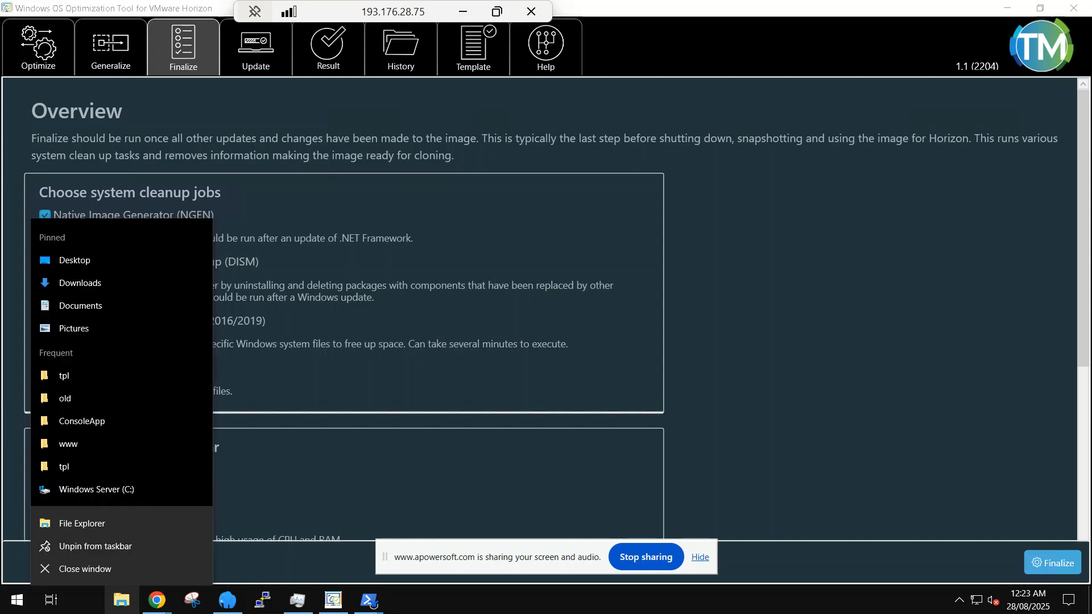
click(118, 518)
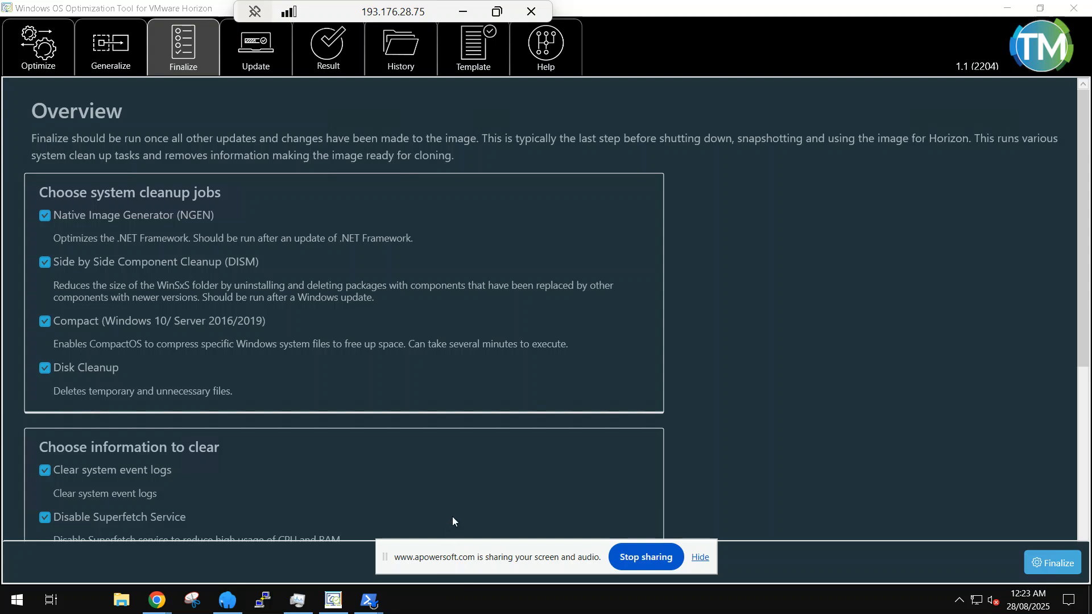
right_click(866, 607)
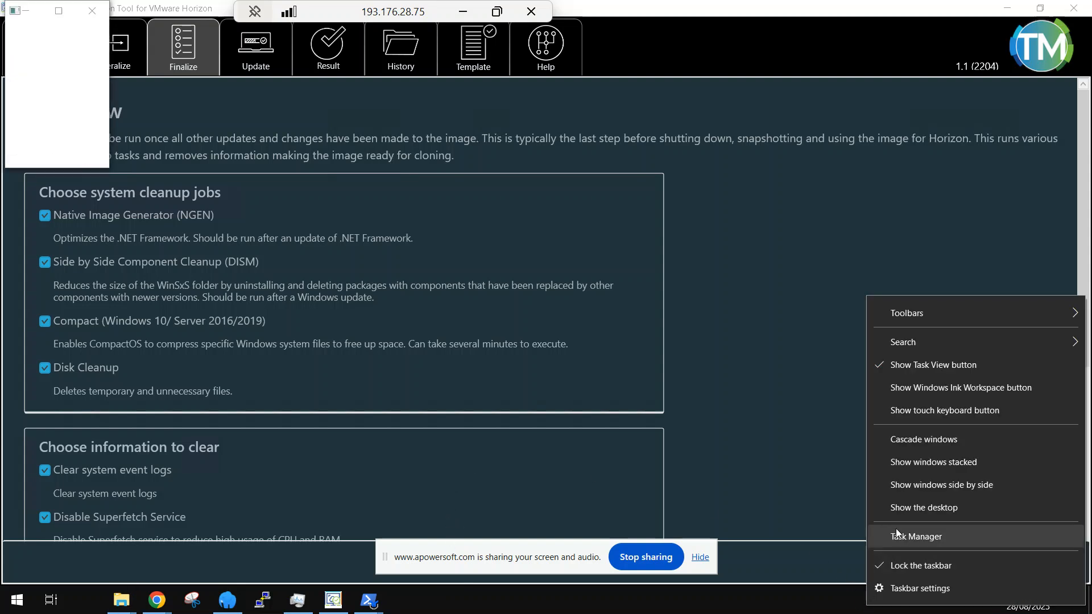
click(861, 554)
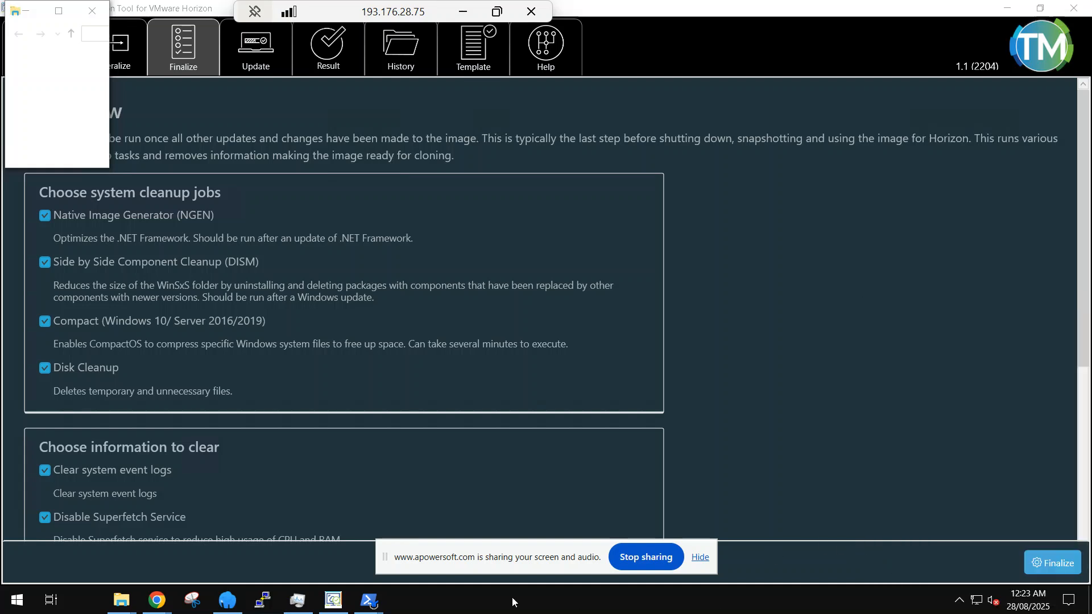
- Maximize the File Explorer window, open the Windows Server (C:) drive's properties and start Disk Cleanup for the drive
mouse_move(121, 599)
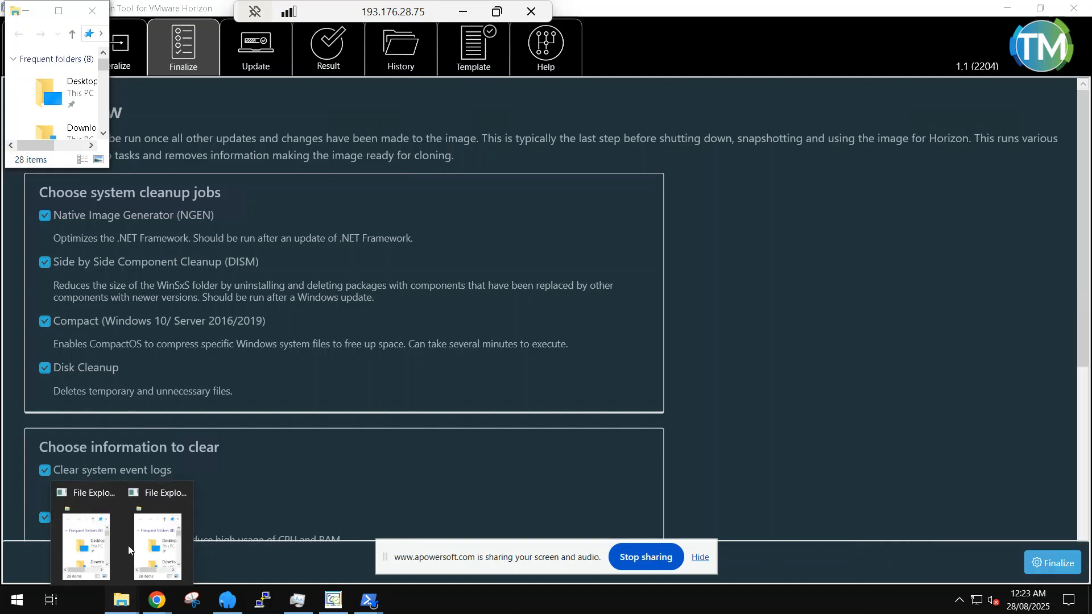
click(97, 543)
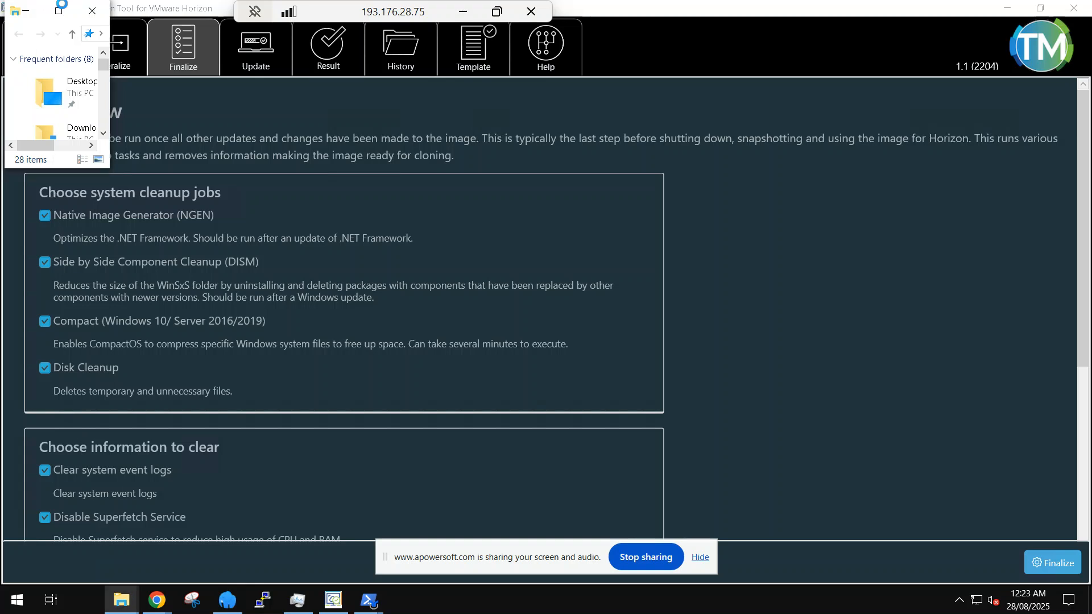
click(59, 10)
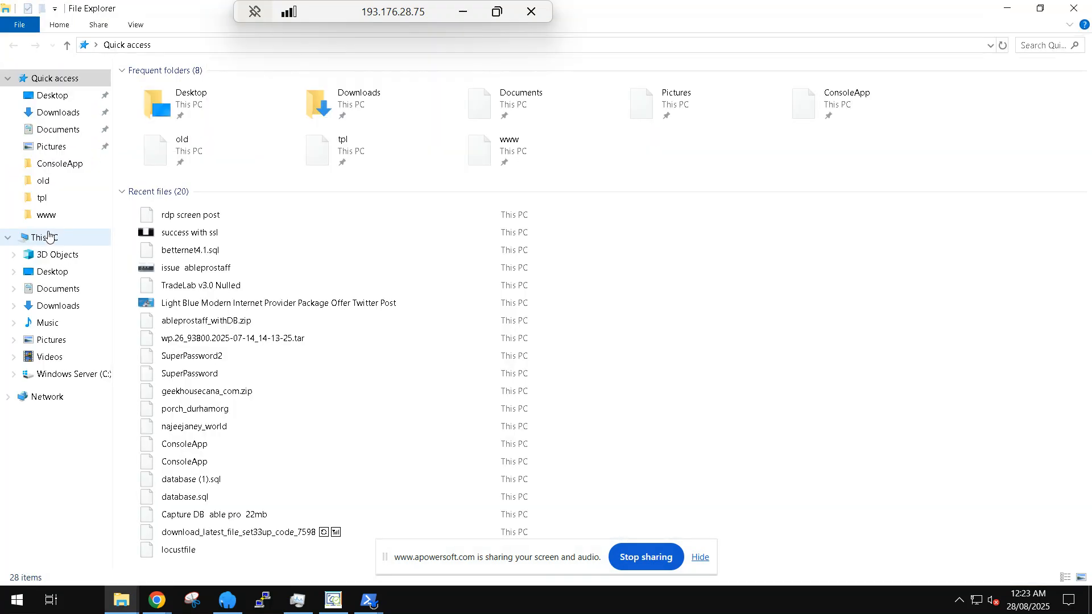
click(50, 238)
right_click(196, 198)
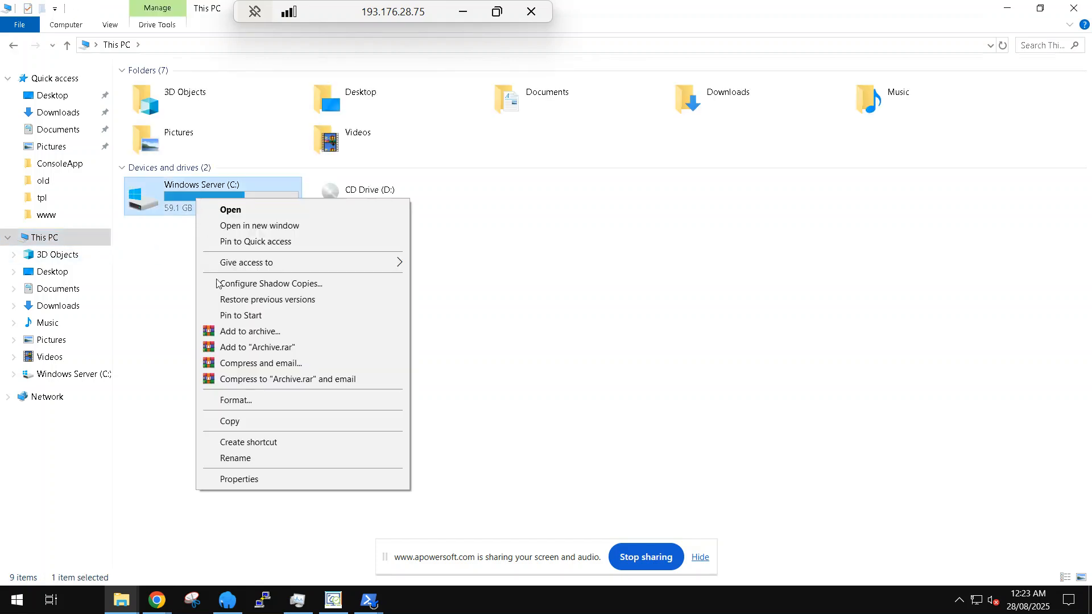
click(256, 483)
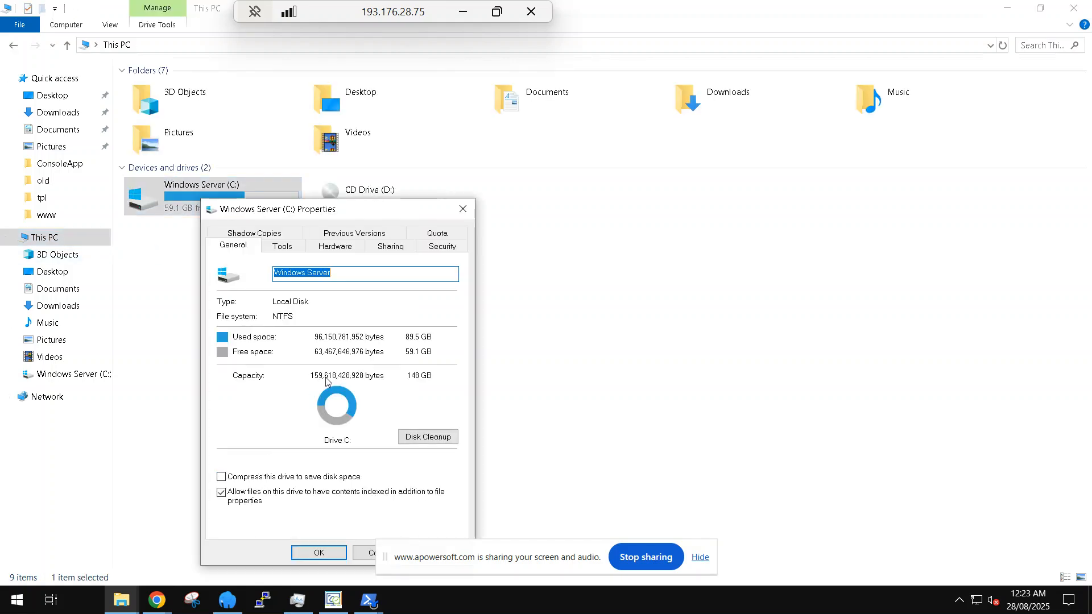
click(415, 438)
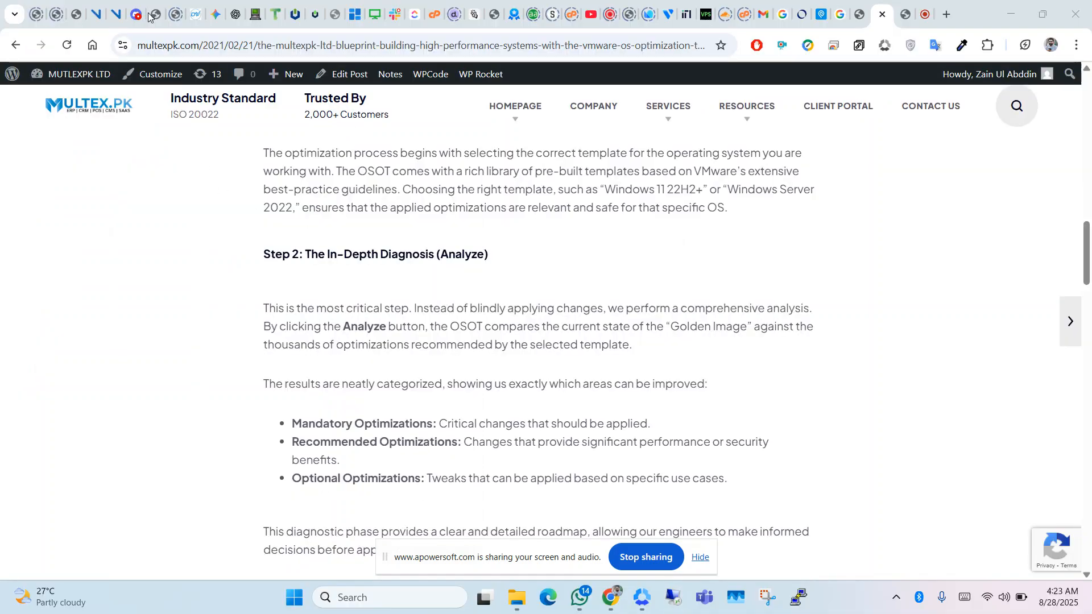
- Switch to the VPS console in Chrome, reload the uk.multexpk.com server page and restart the server
click(116, 14)
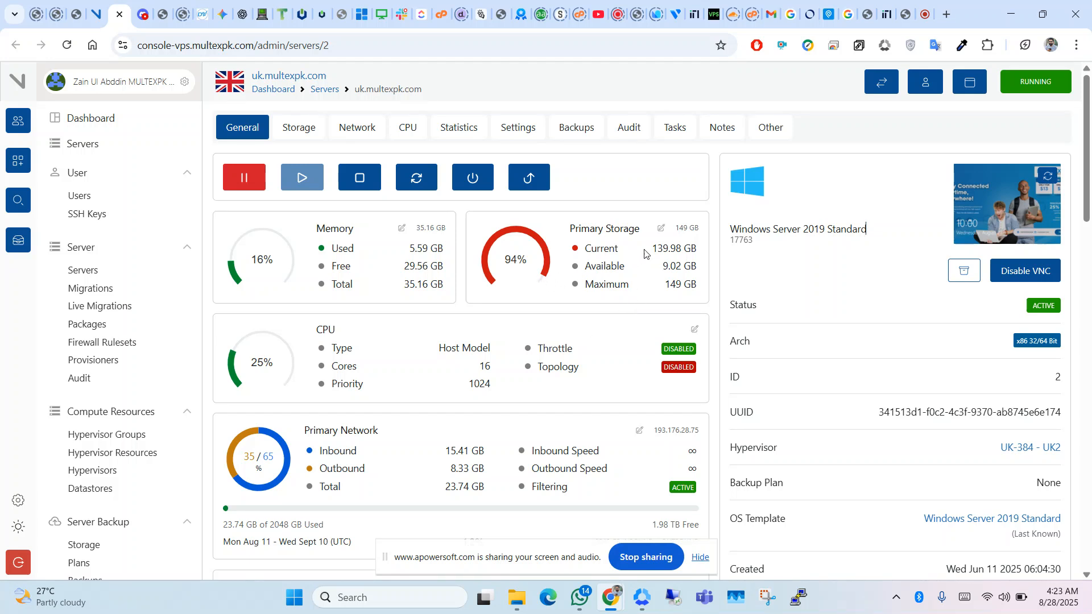
click(66, 45)
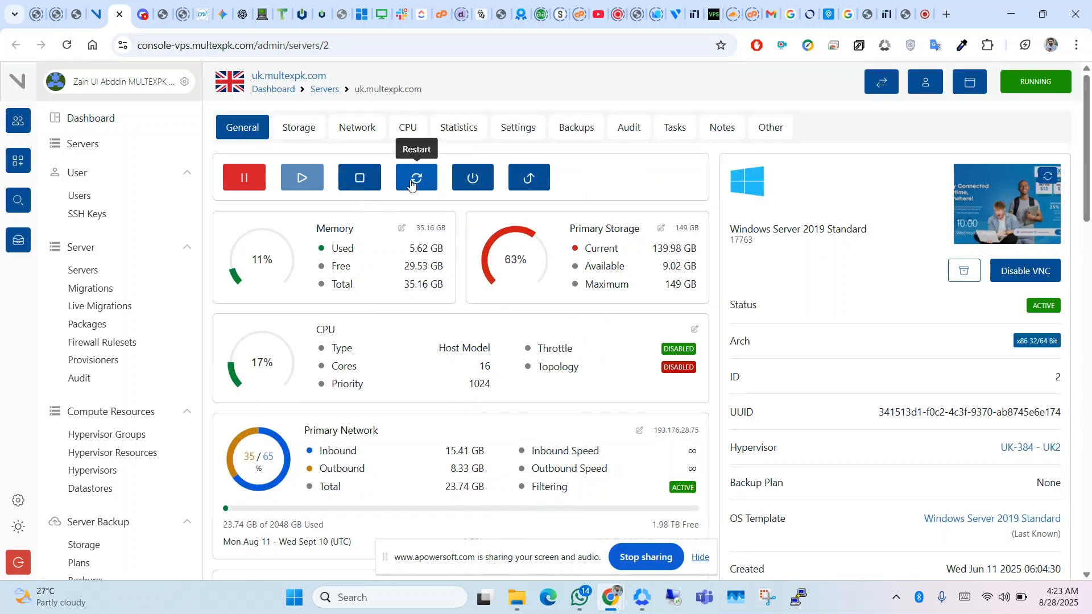
click(411, 181)
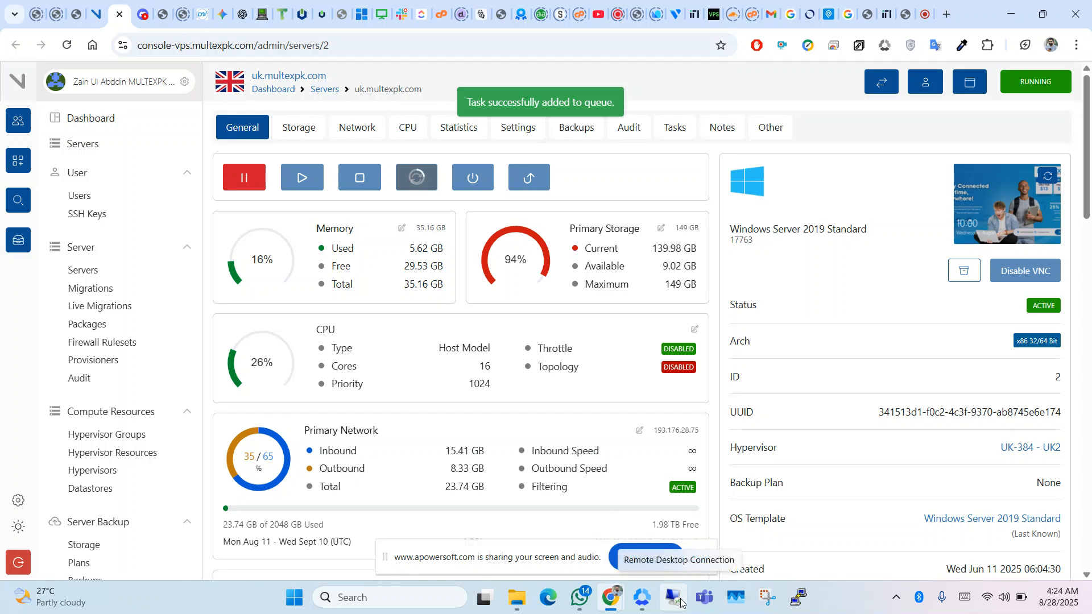
- Open the article "Performance Optimization: Six Steps to Resolve a Slow or Lagging Windows Server" and read down to Steps 4 and 5
click(881, 14)
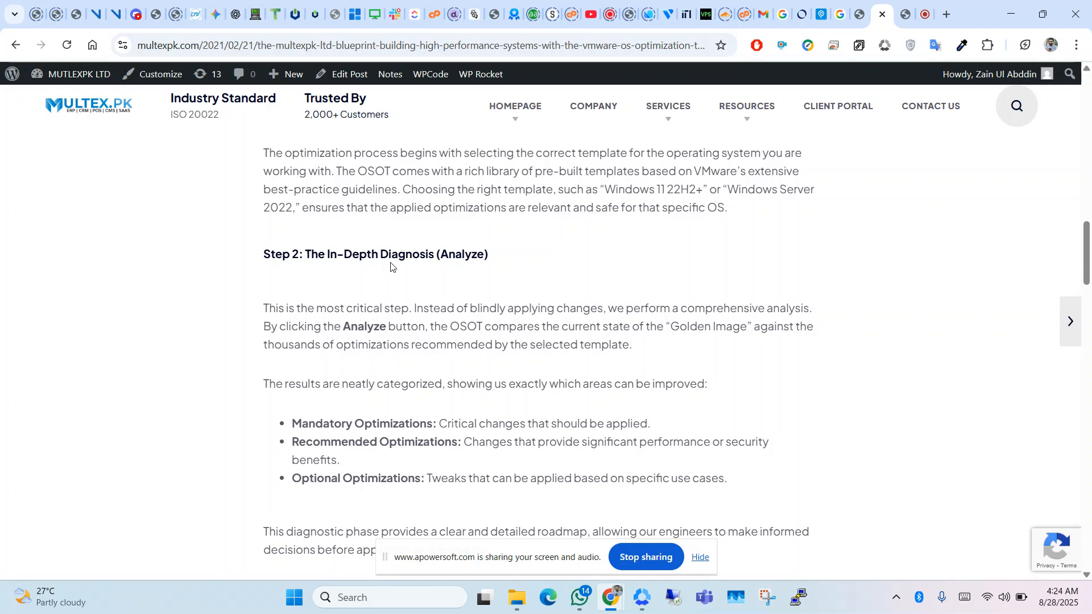
click(16, 44)
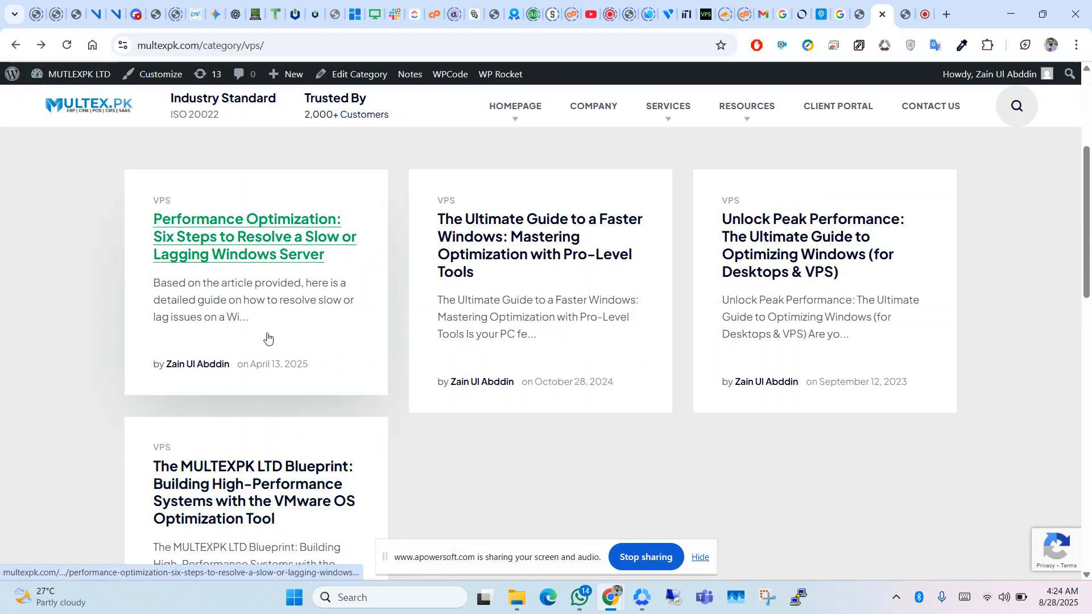
click(256, 275)
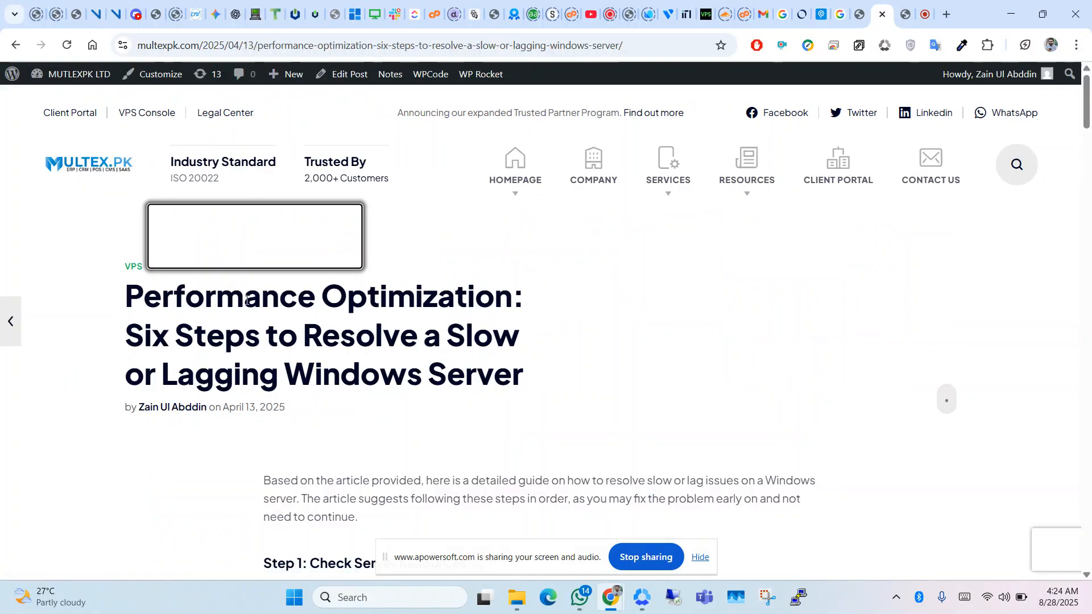
drag(1086, 99, 1089, 208)
scroll(378, 344, down, 2)
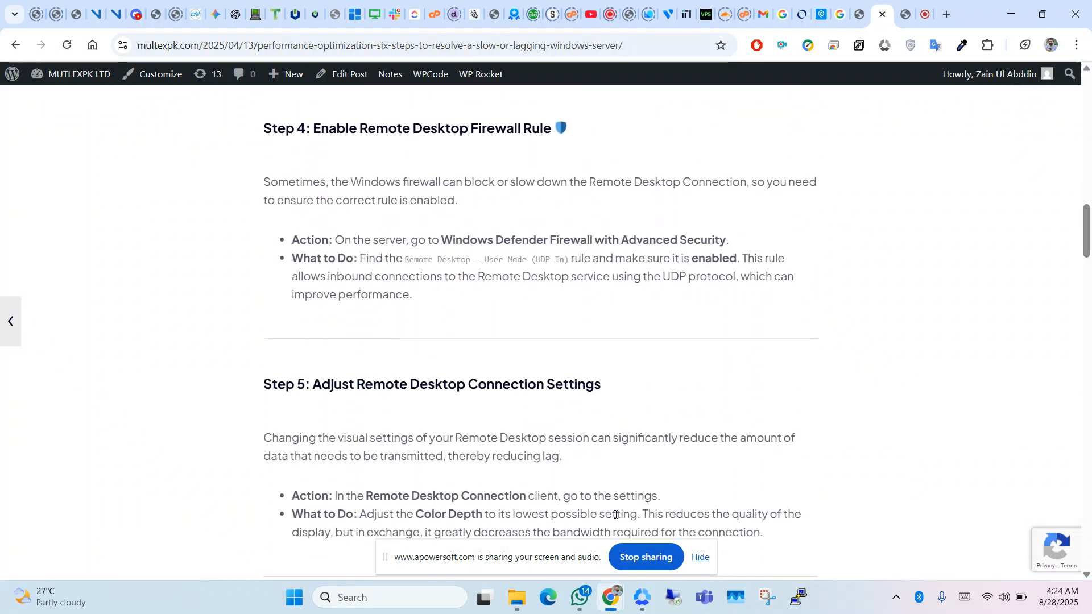
- Return to the server's console page, open Remote Desktop Connection, try to connect to the restarting server and cancel the attempt
click(115, 15)
click(673, 597)
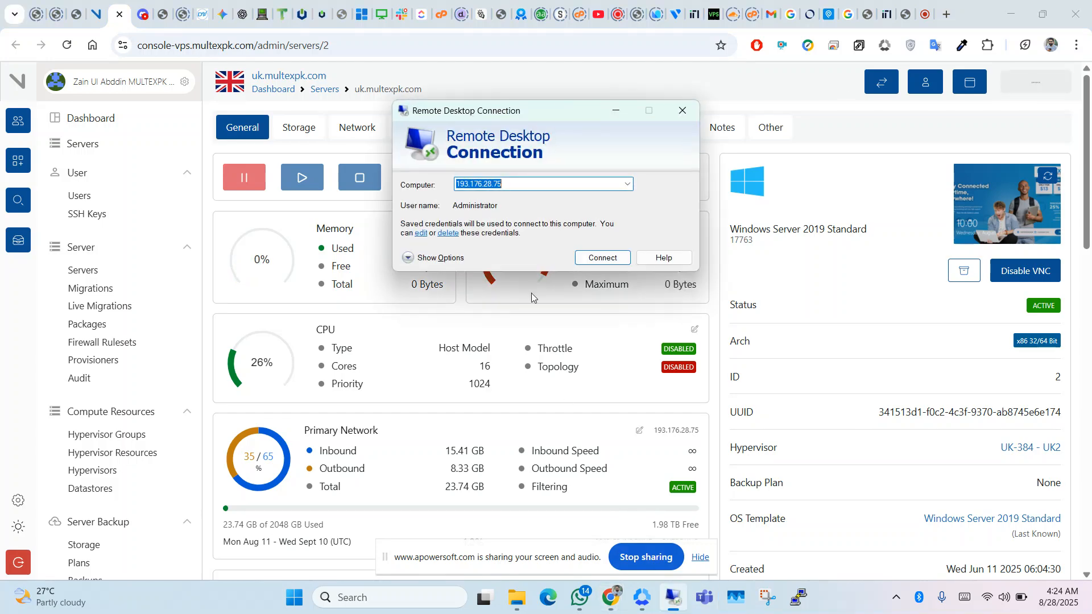
click(602, 257)
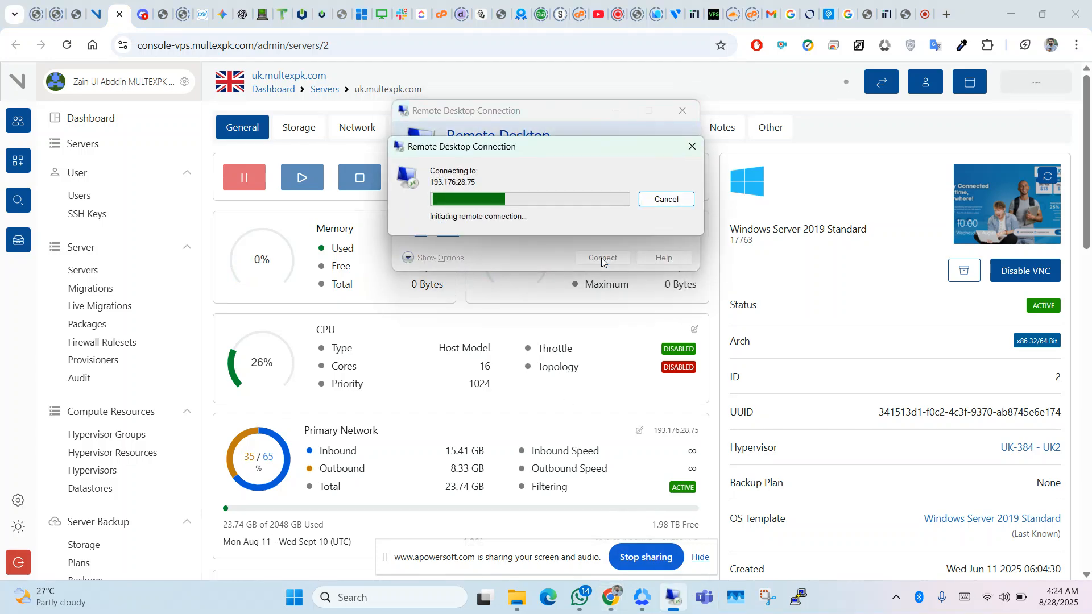
click(665, 200)
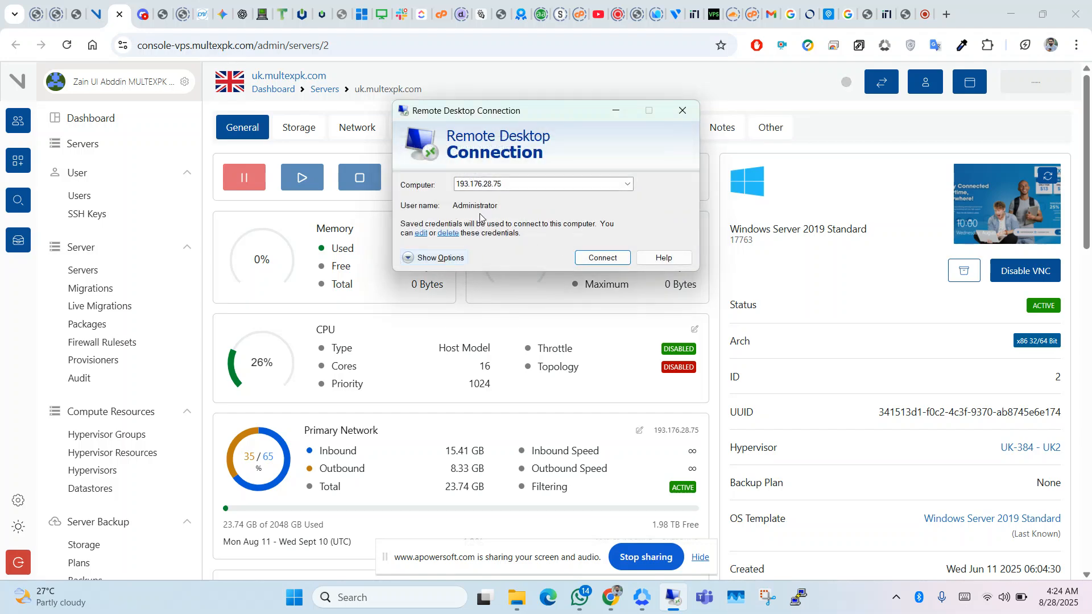
- Review the connection's Display, Local Resources, remote audio, Experience and Advanced settings without changing them
click(435, 257)
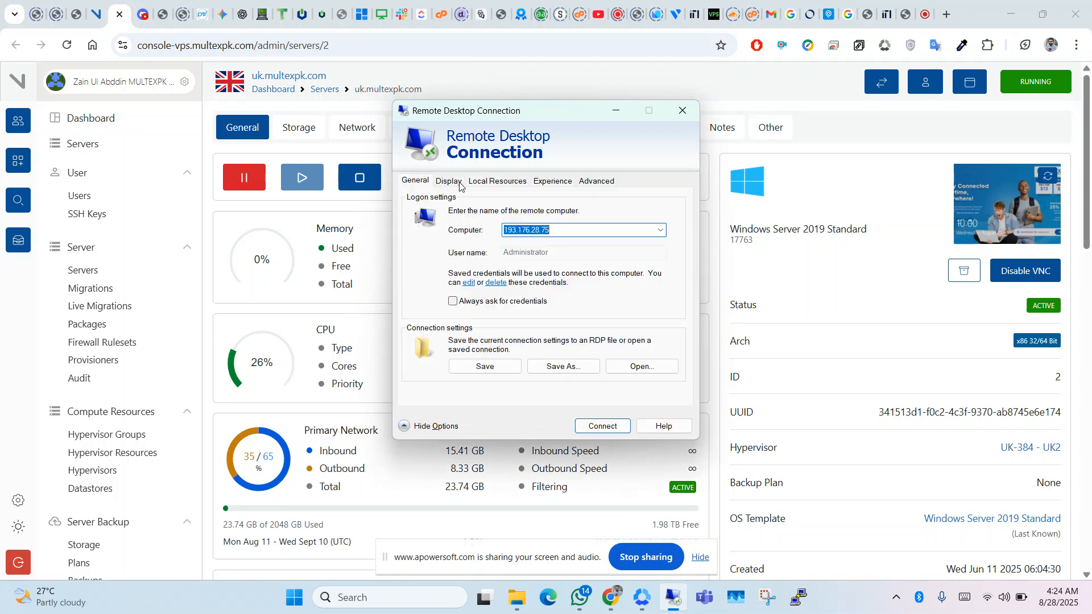
click(457, 183)
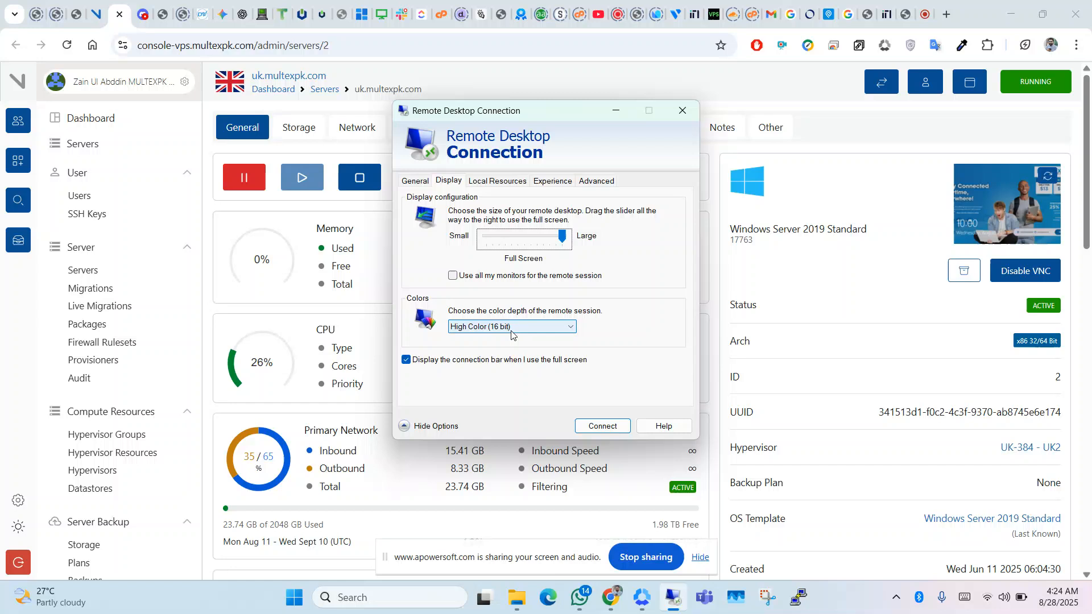
click(492, 182)
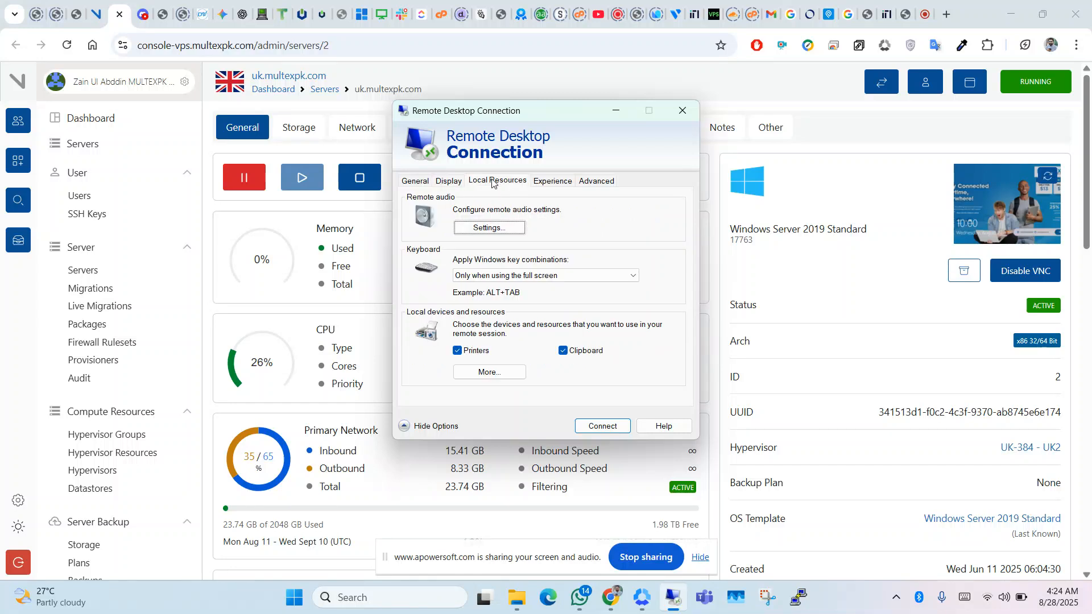
click(489, 228)
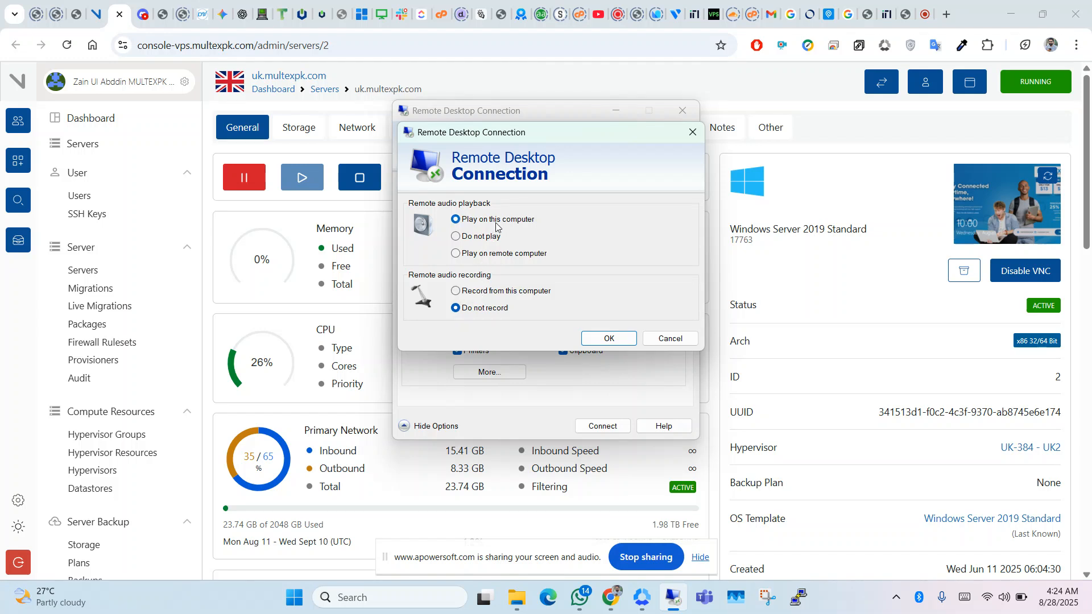
click(669, 339)
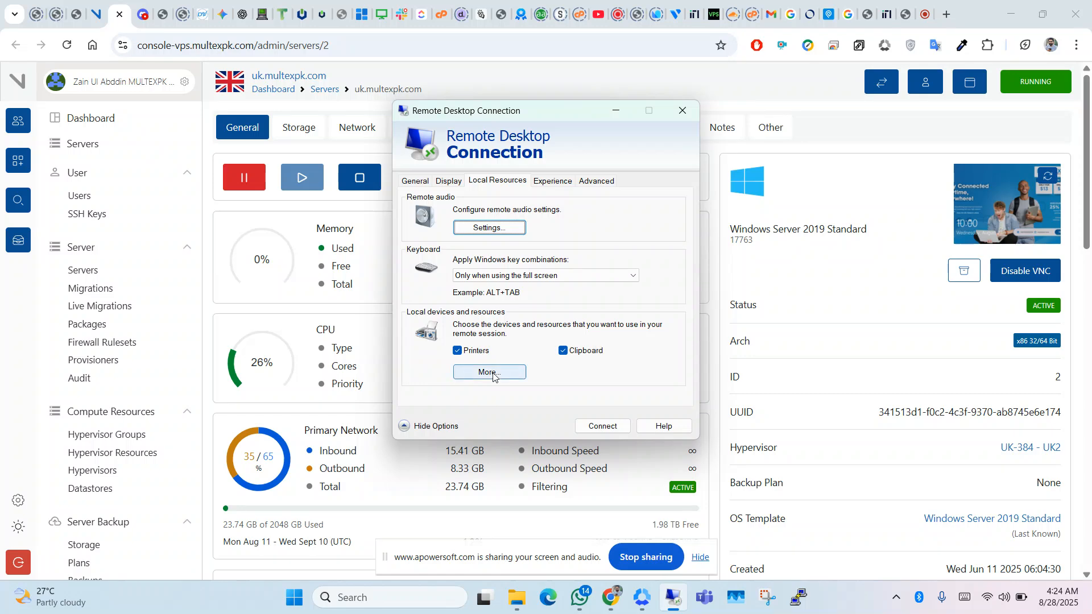
click(555, 183)
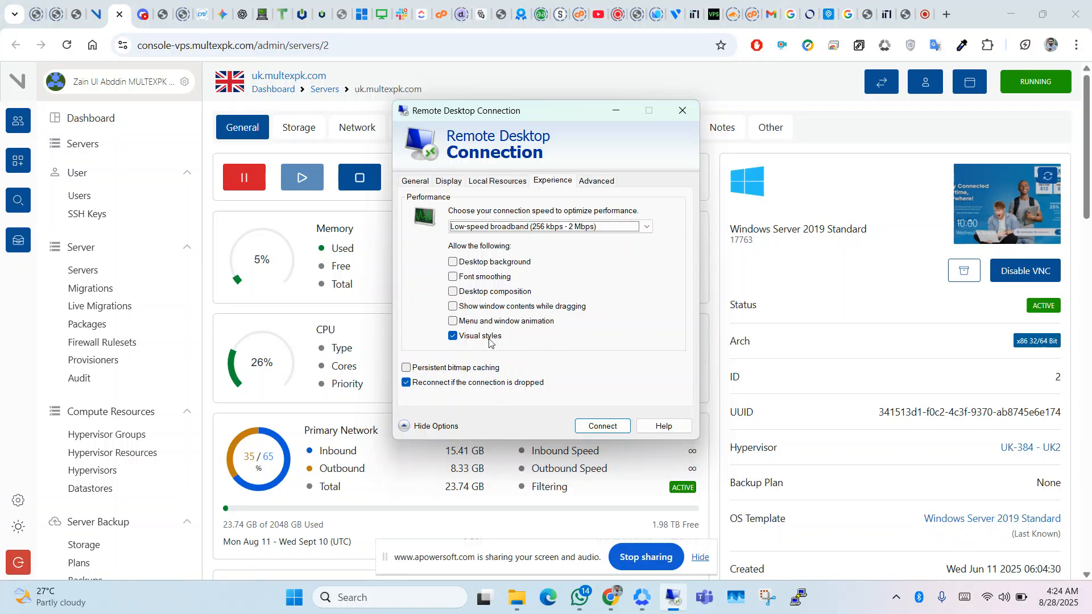
click(604, 182)
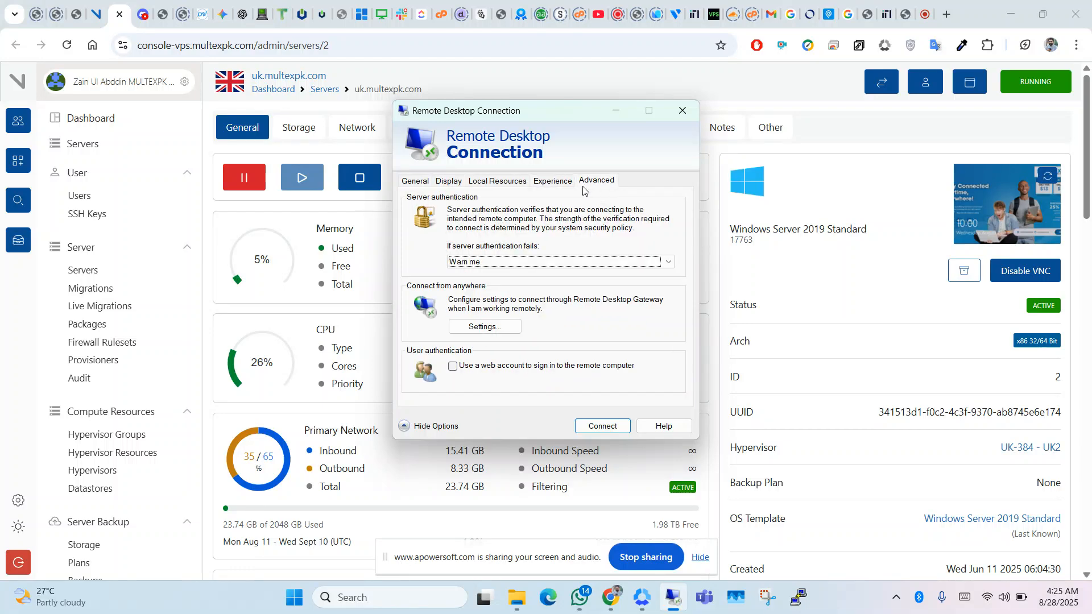
- Connect to the restarted server over Remote Desktop and refresh its desktop twice
click(419, 183)
click(602, 426)
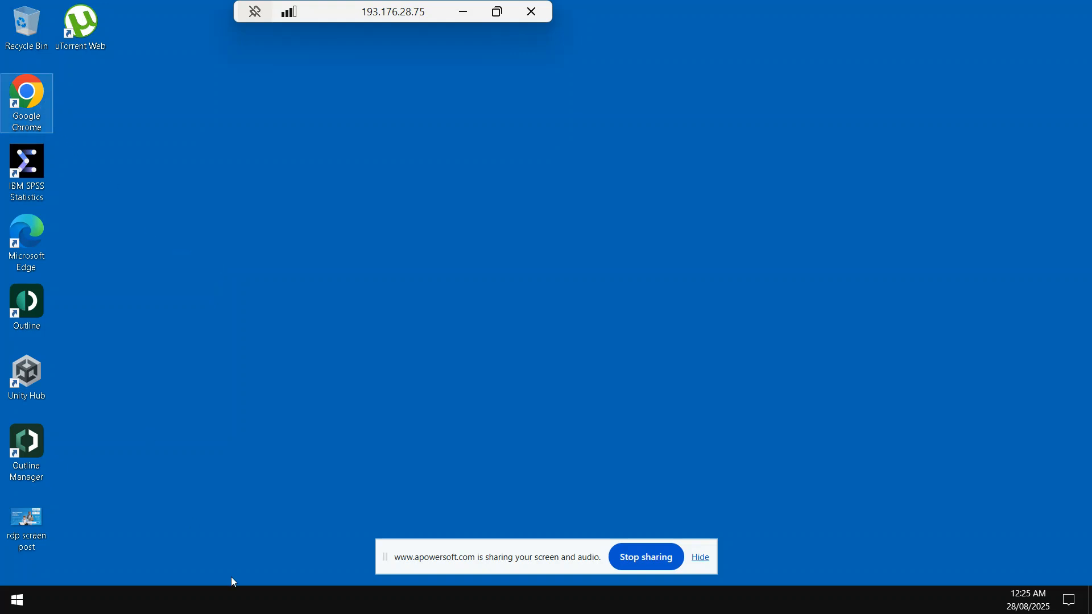
right_click(627, 251)
click(661, 294)
right_click(605, 152)
click(658, 200)
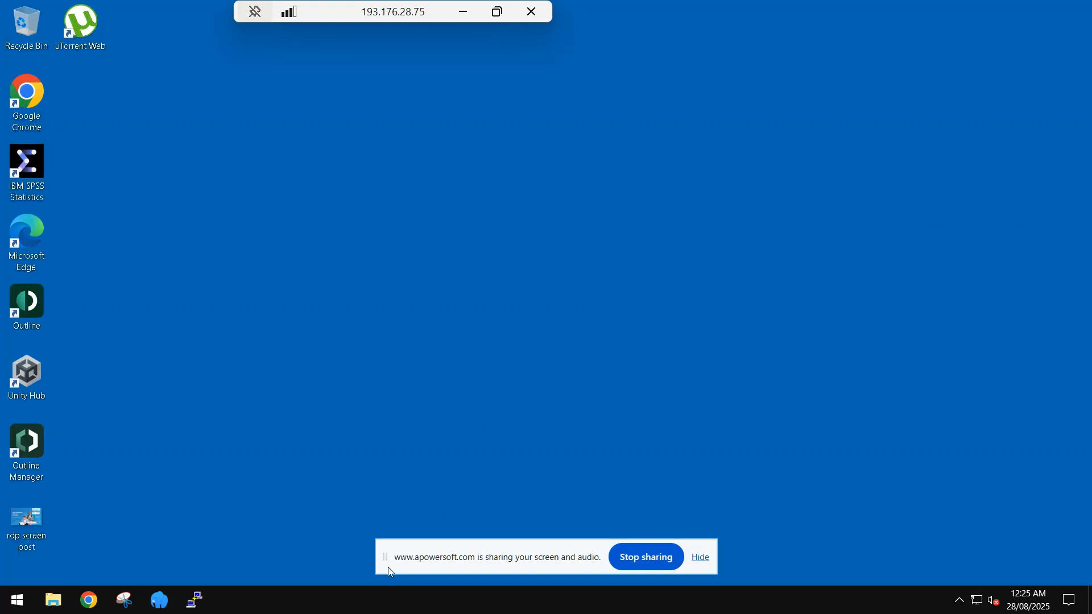
- Open Task Manager on the server and check its processes, CPU performance and memory usage
right_click(335, 606)
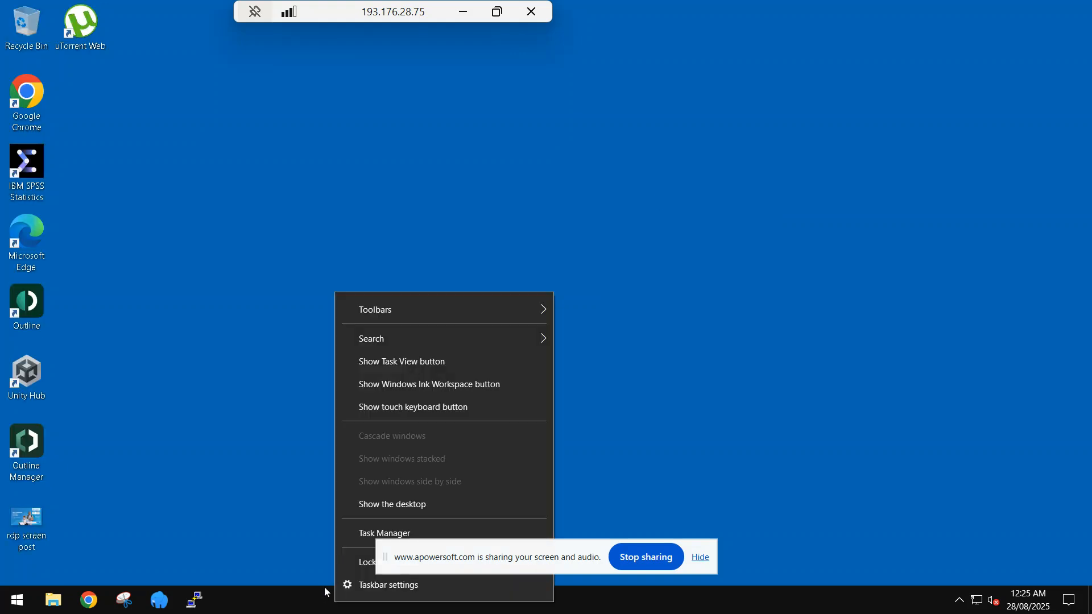
click(350, 532)
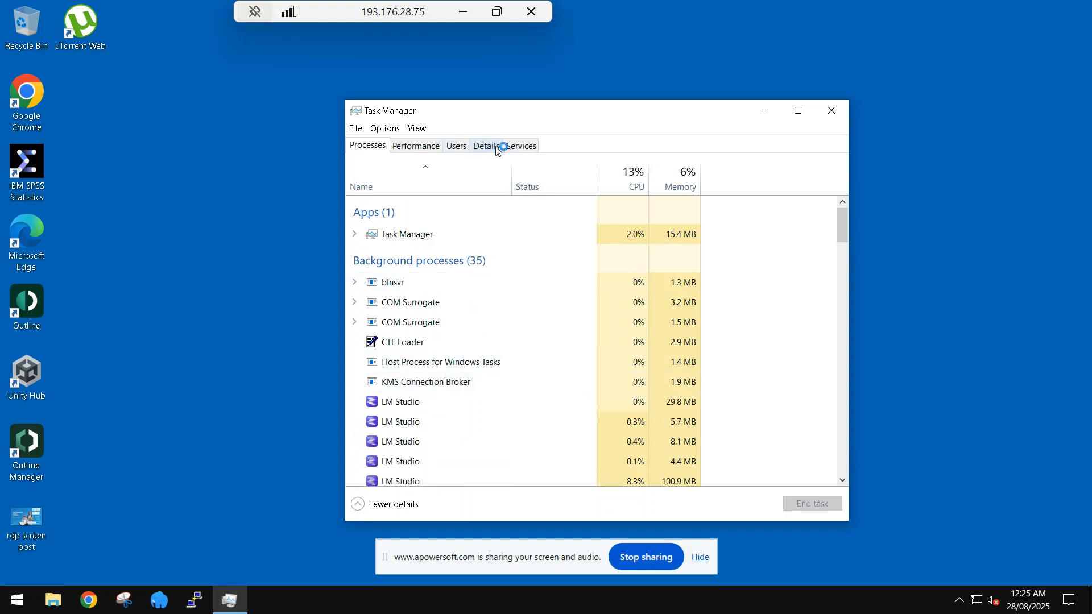
click(431, 146)
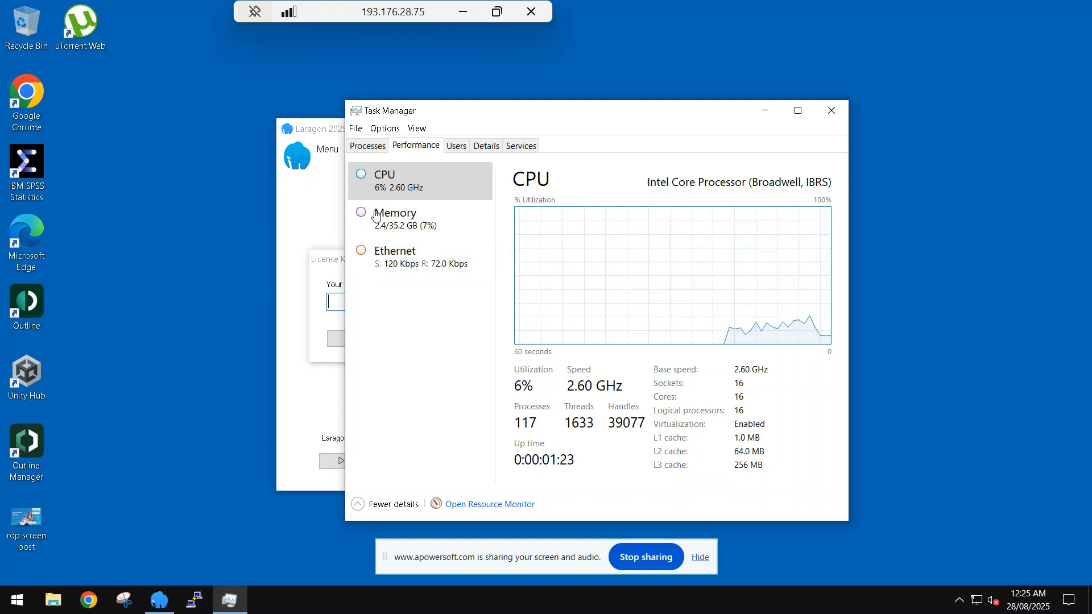
click(401, 225)
click(371, 147)
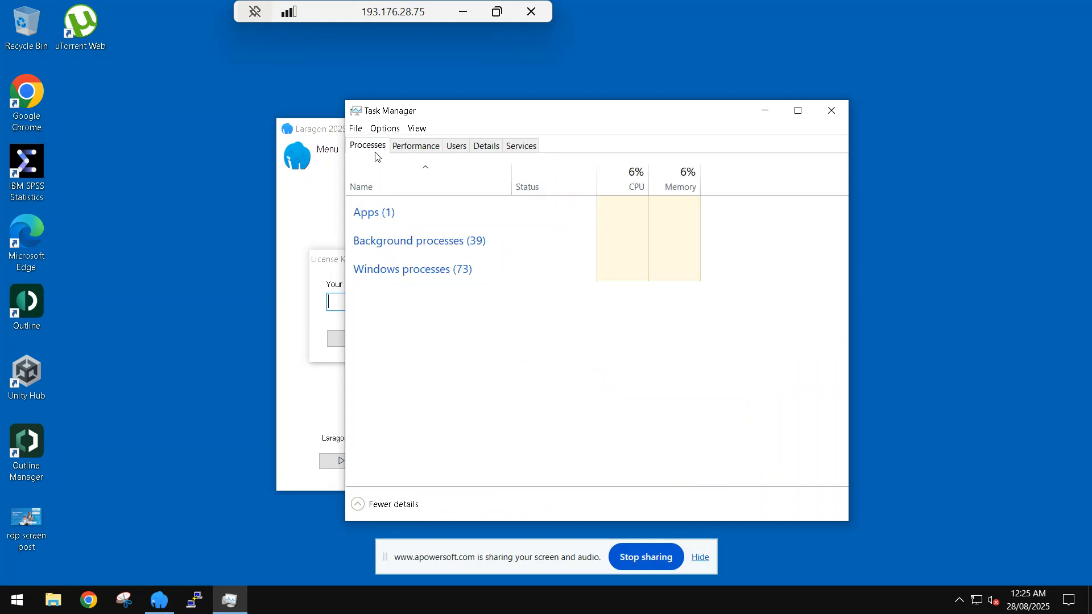
click(411, 147)
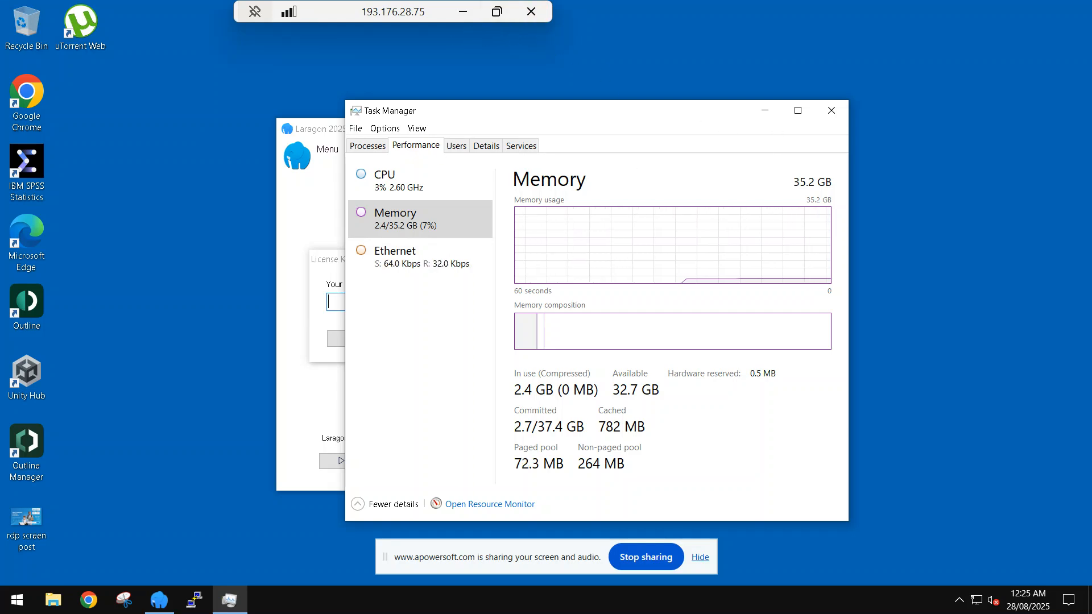
- Switch back to Chrome, return from the article to the VPS category page and look over its posts, footer and Services list
key(alt+Tab)
click(885, 15)
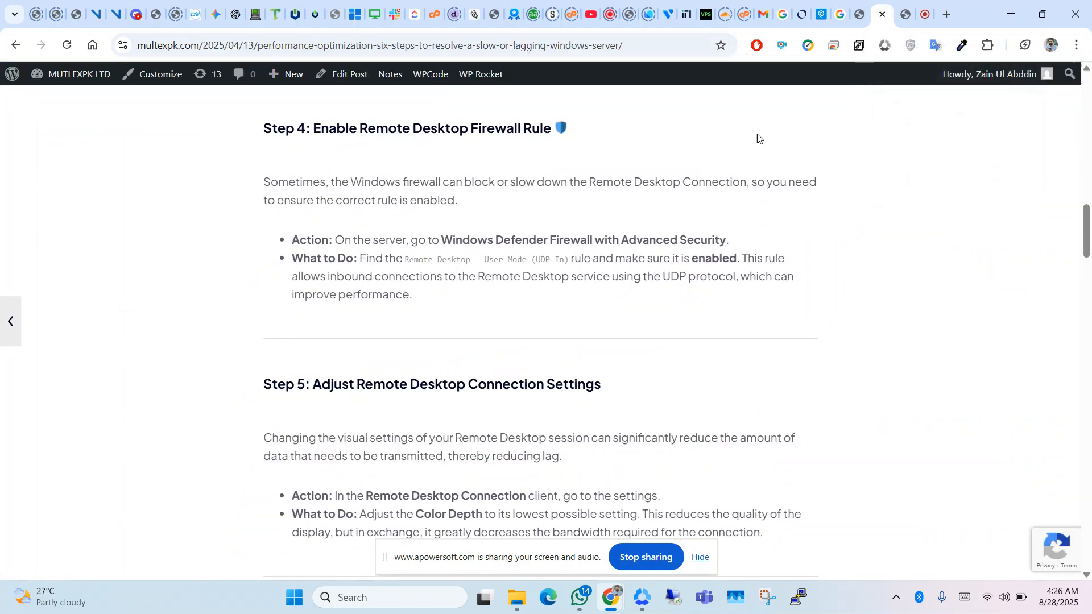
click(15, 46)
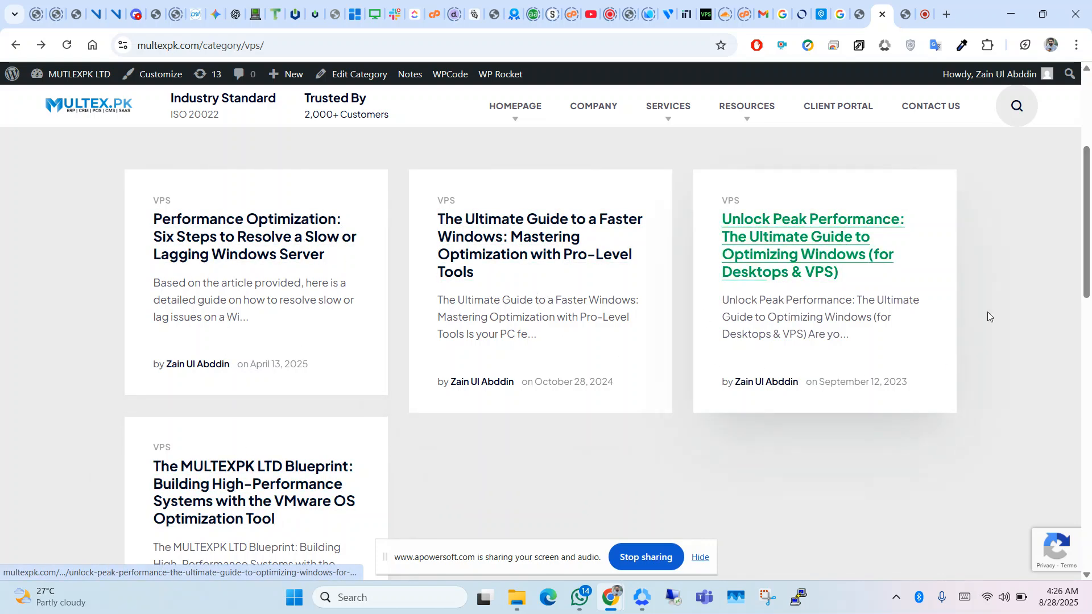
drag(1086, 220, 1087, 451)
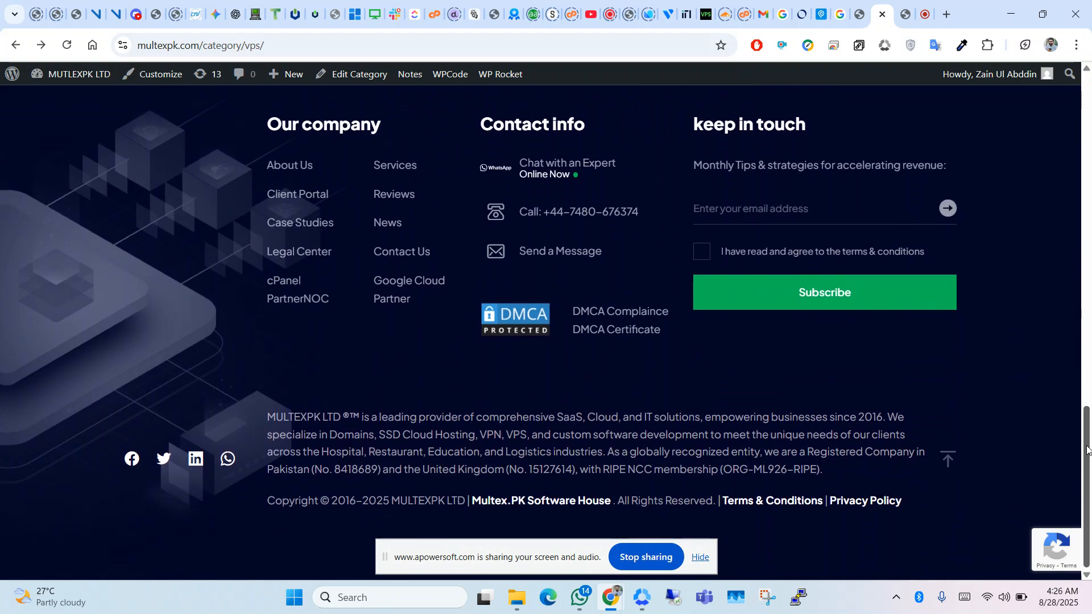
drag(1087, 449, 1089, 362)
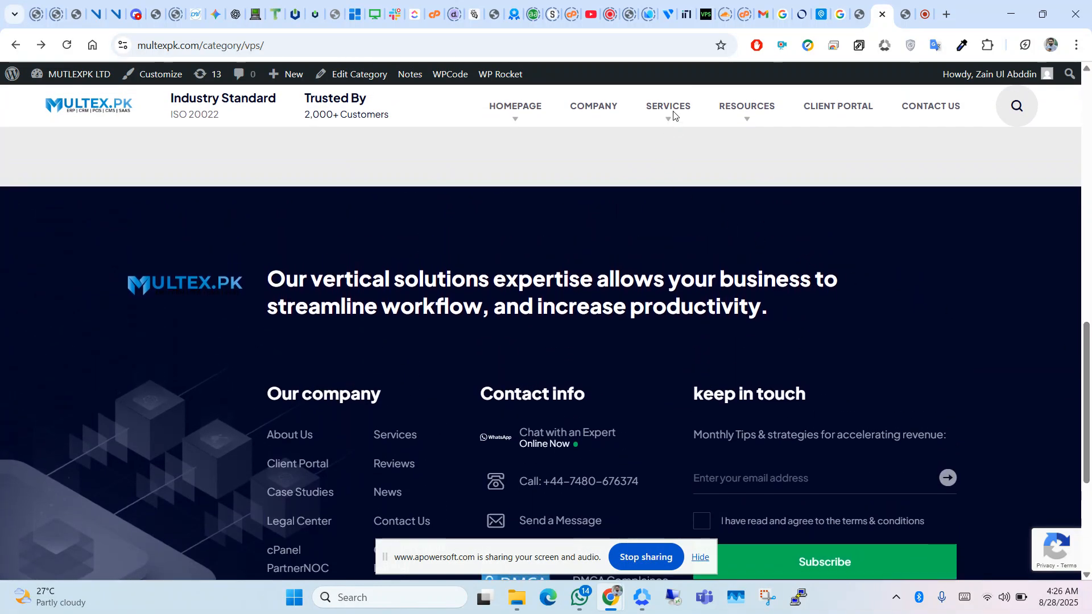
mouse_move(674, 111)
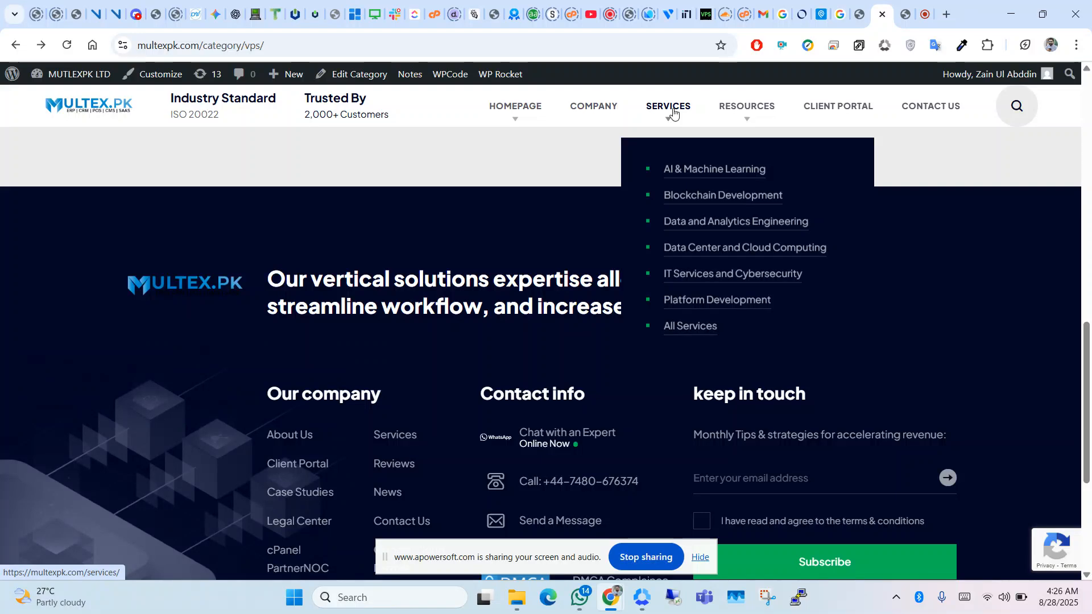
- Open the Data Center and Cloud Computing service page and compare its hosting, VPS and Windows RDP plans
click(708, 254)
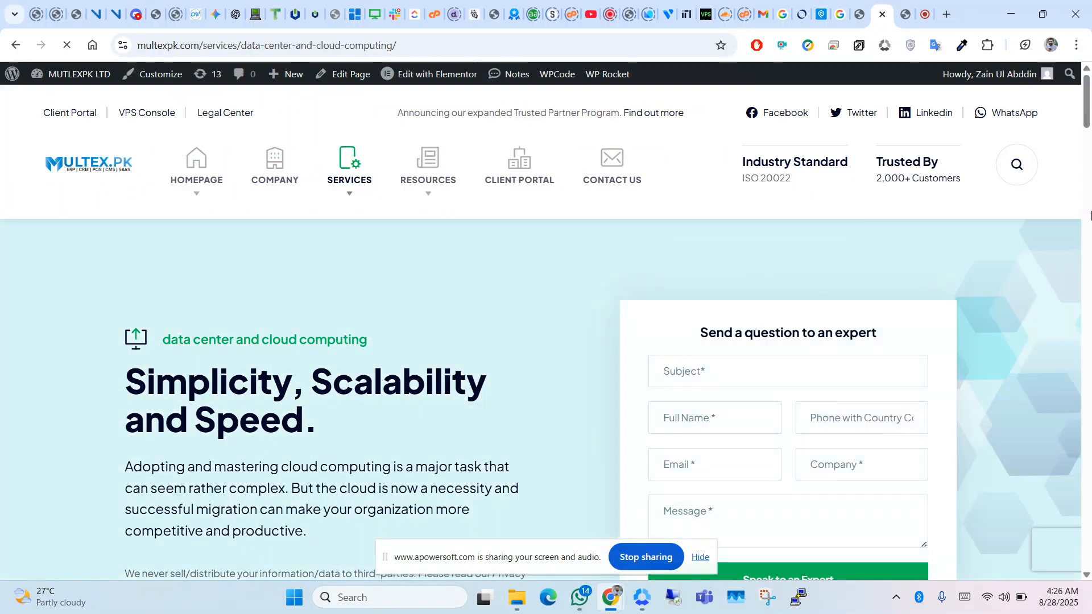
click(1090, 236)
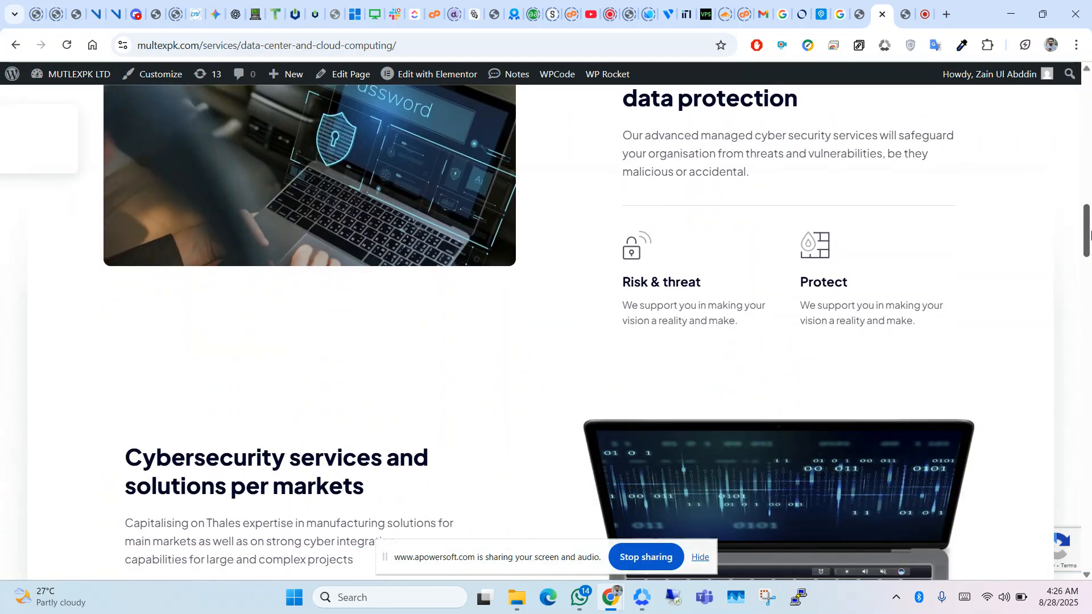
drag(1090, 233, 1086, 378)
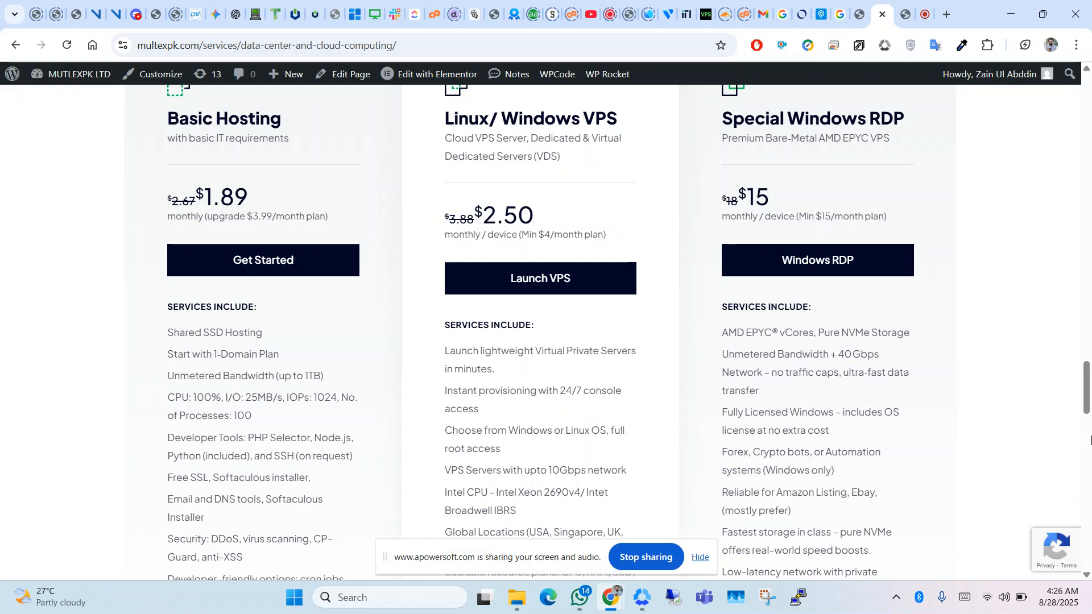
scroll(671, 388, down, 3)
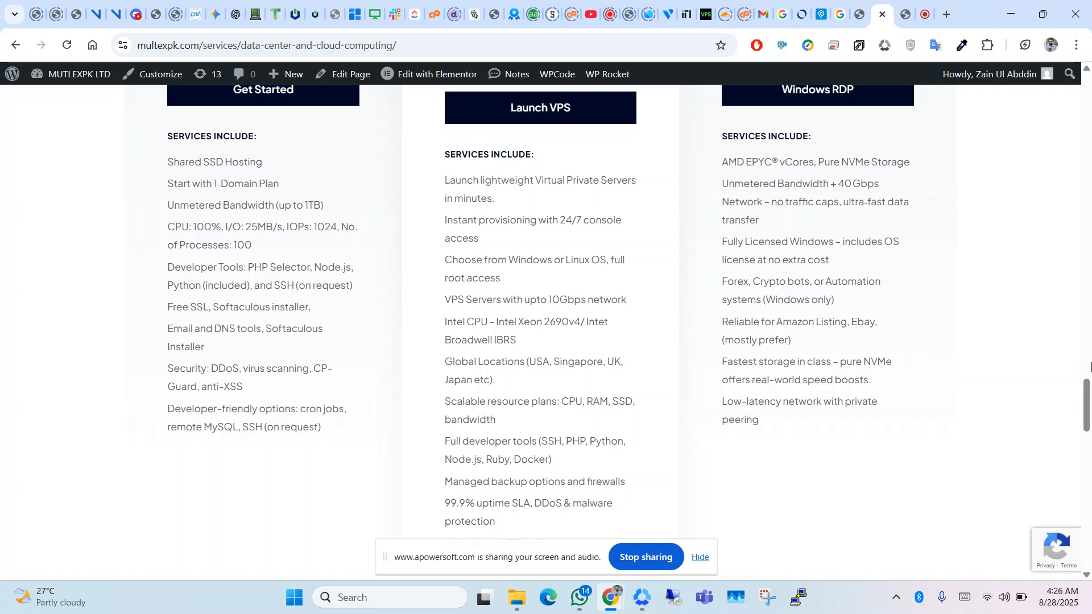
scroll(1089, 389, up, 3)
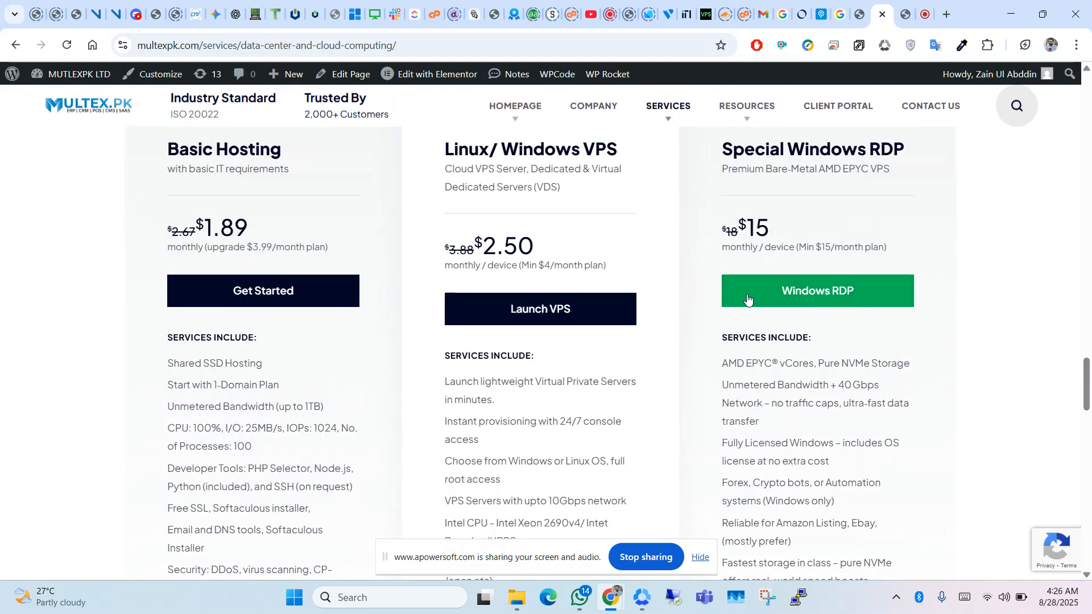
- Open the store for the Linux/Windows VPS plan and start an order for the 2 GB 1 vCPU server
click(510, 319)
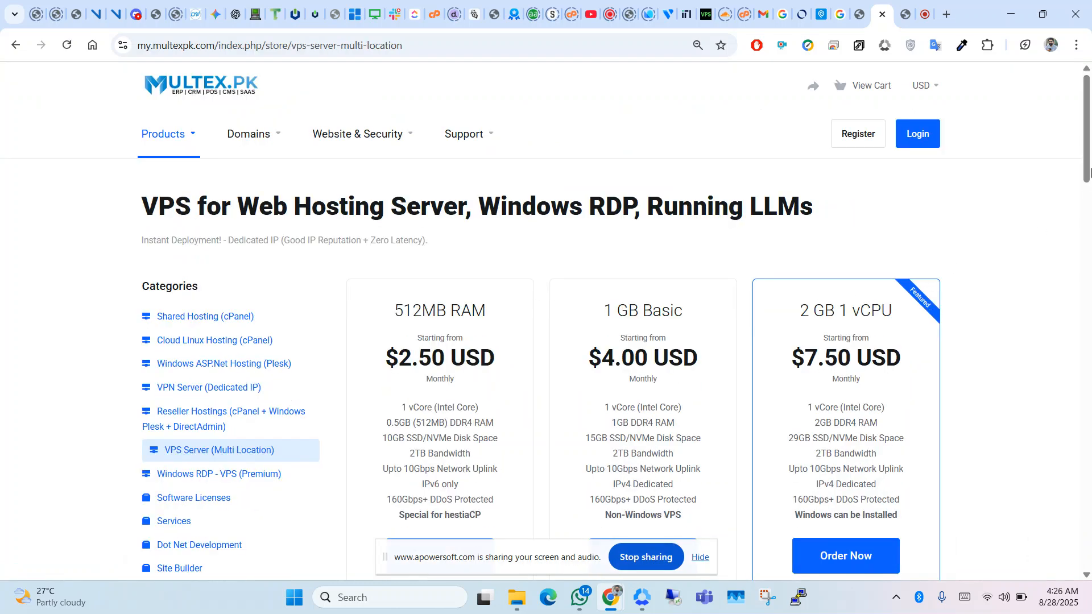
scroll(1080, 202, down, 3)
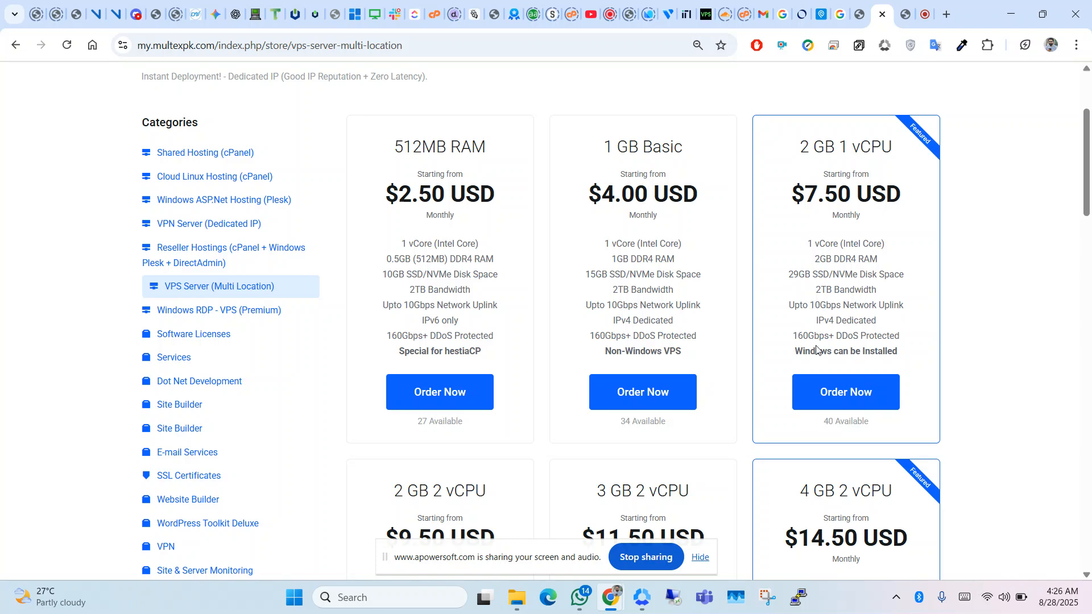
click(845, 394)
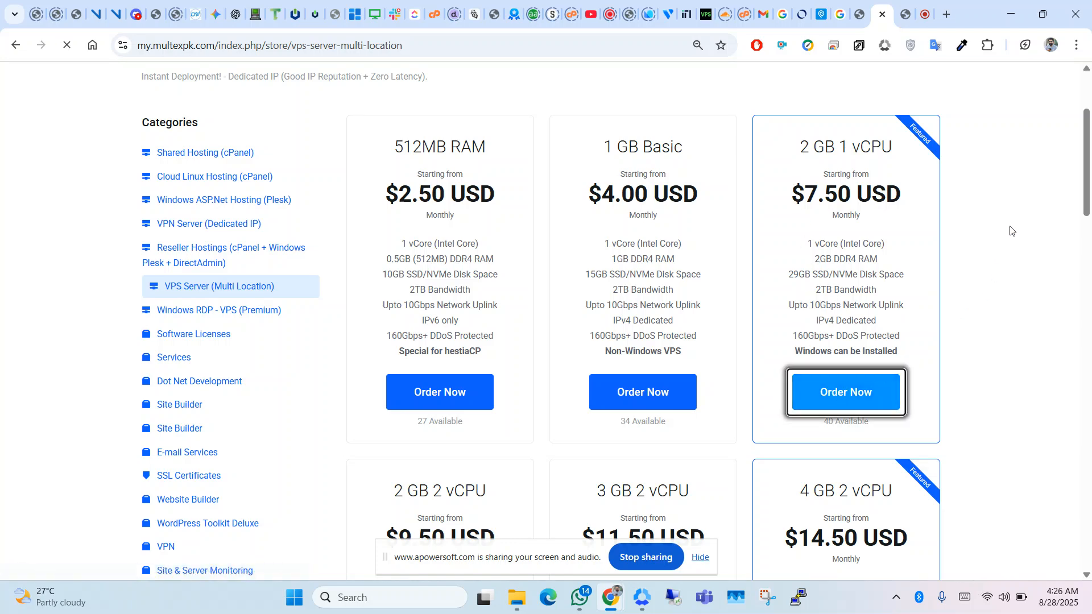
- Set the VPS order's location to London (United Kingdom)
scroll(603, 250, down, 10)
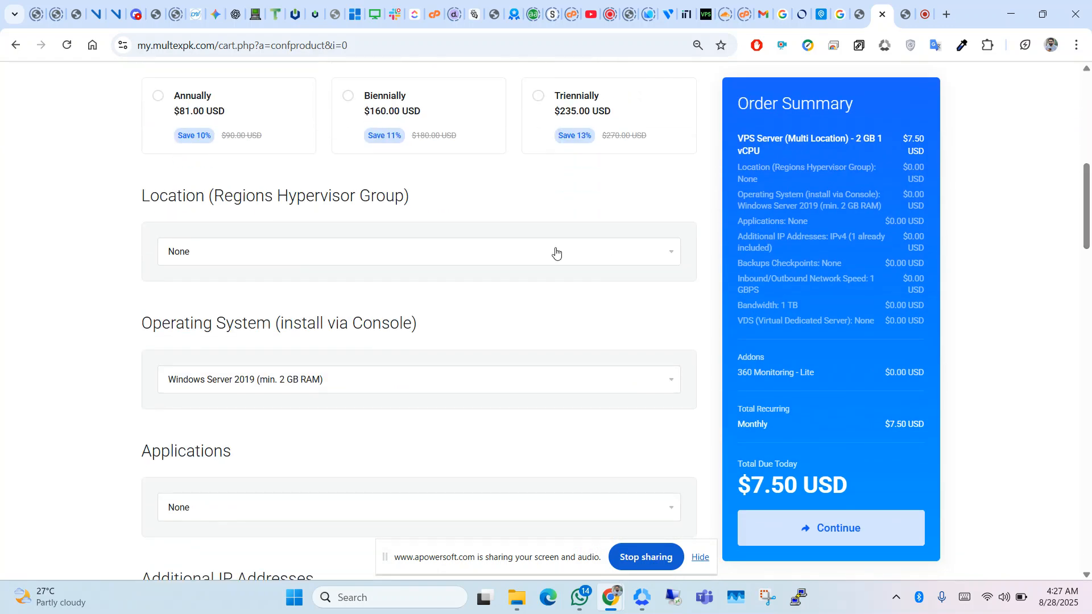
click(318, 255)
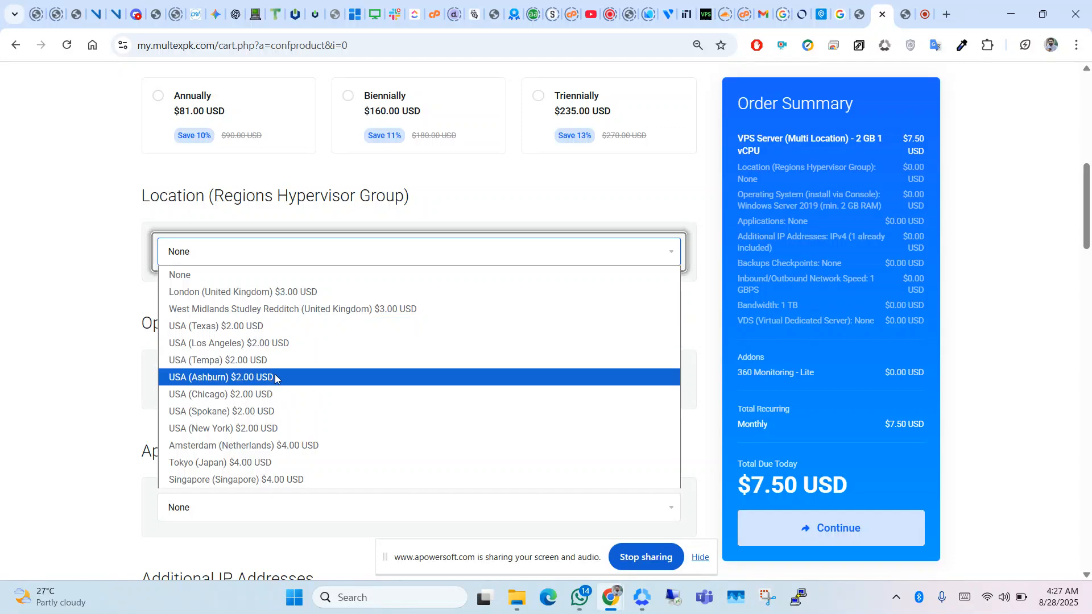
click(285, 293)
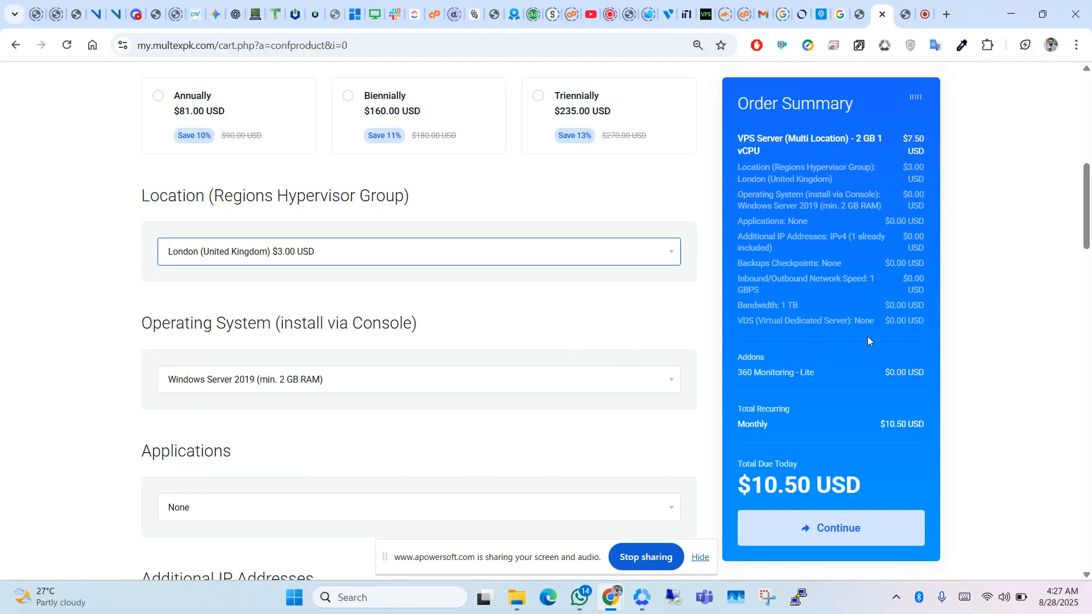
- Set the order's inbound/outbound network speed to 10 GBPS and return to the billing cycle options
drag(1090, 211, 1079, 271)
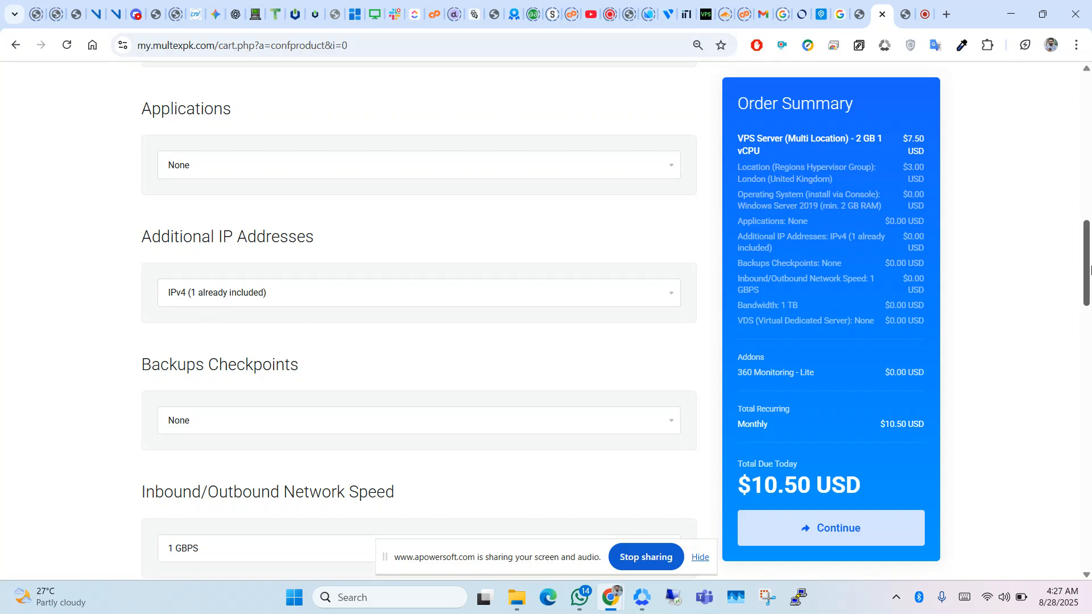
scroll(1090, 269, down, 4)
click(244, 316)
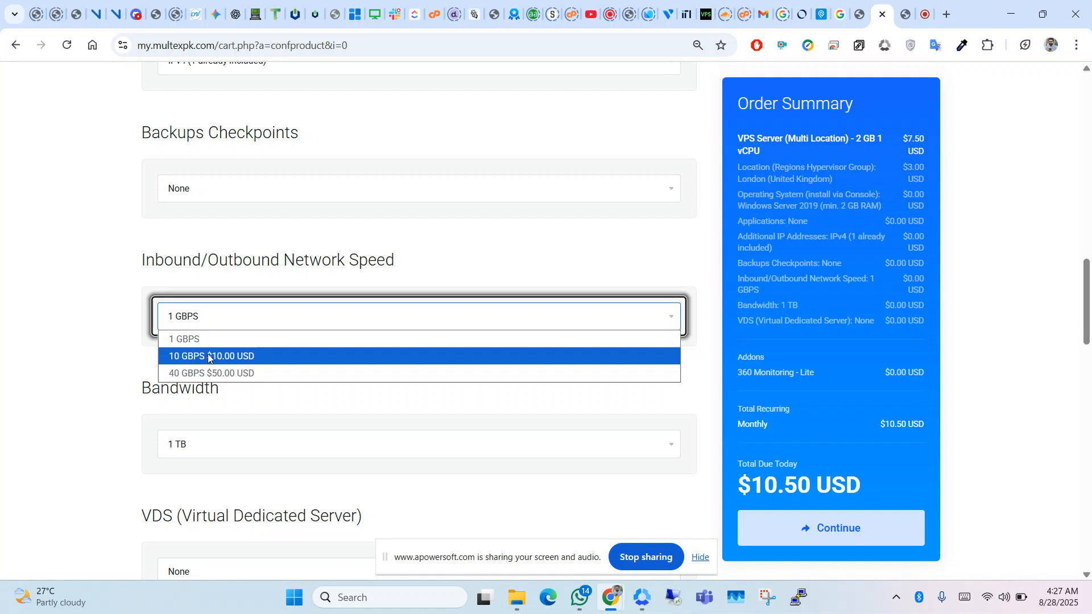
click(208, 357)
click(729, 385)
drag(1090, 294, 1056, 197)
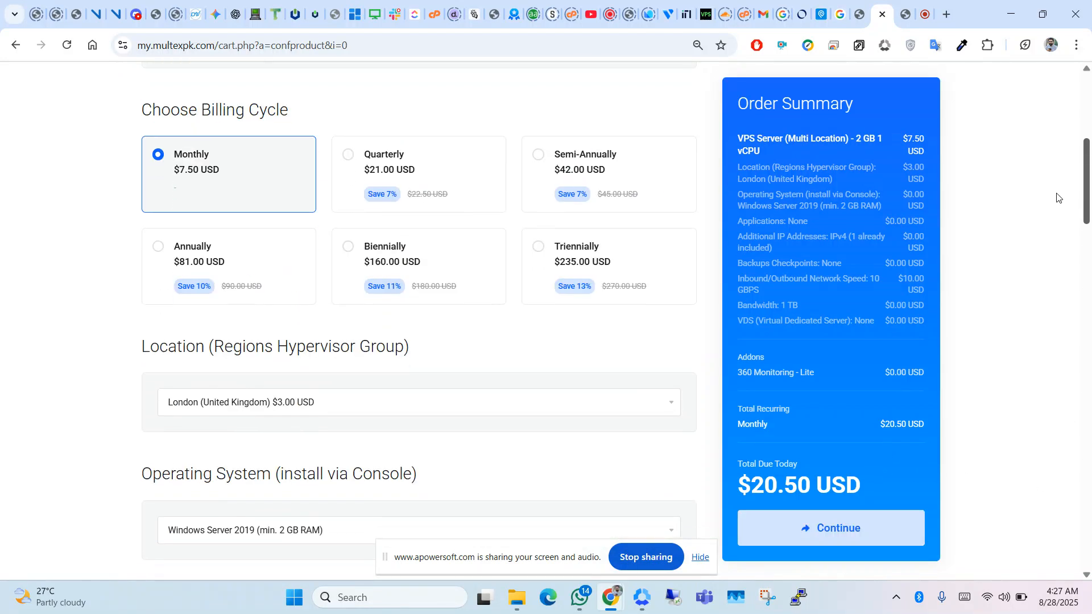